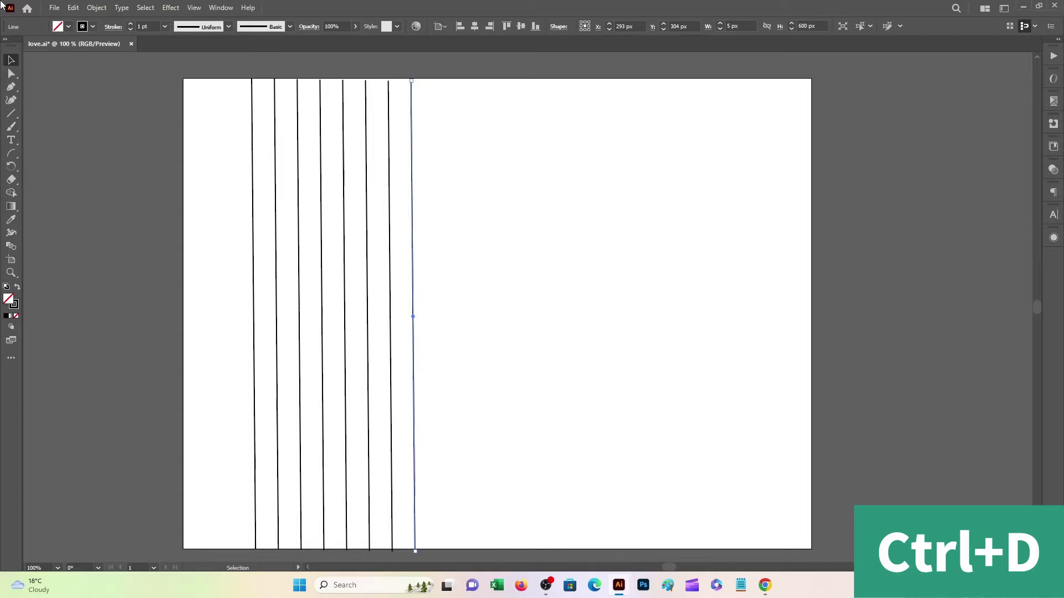
- Align the ten near-vertical parallel lines vertically and group them
drag(477, 188, 478, 188)
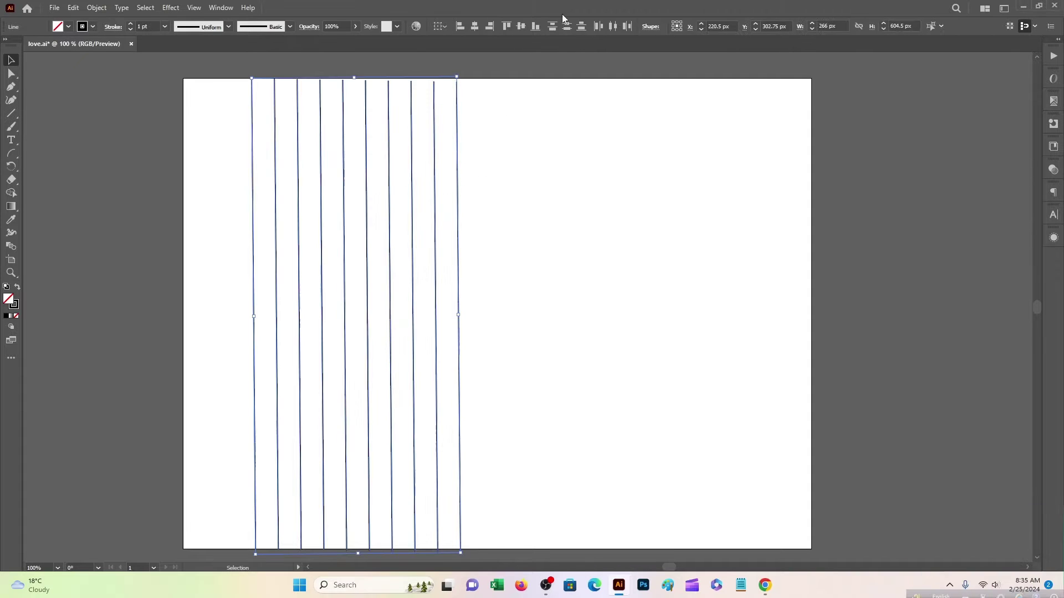
right_click(427, 158)
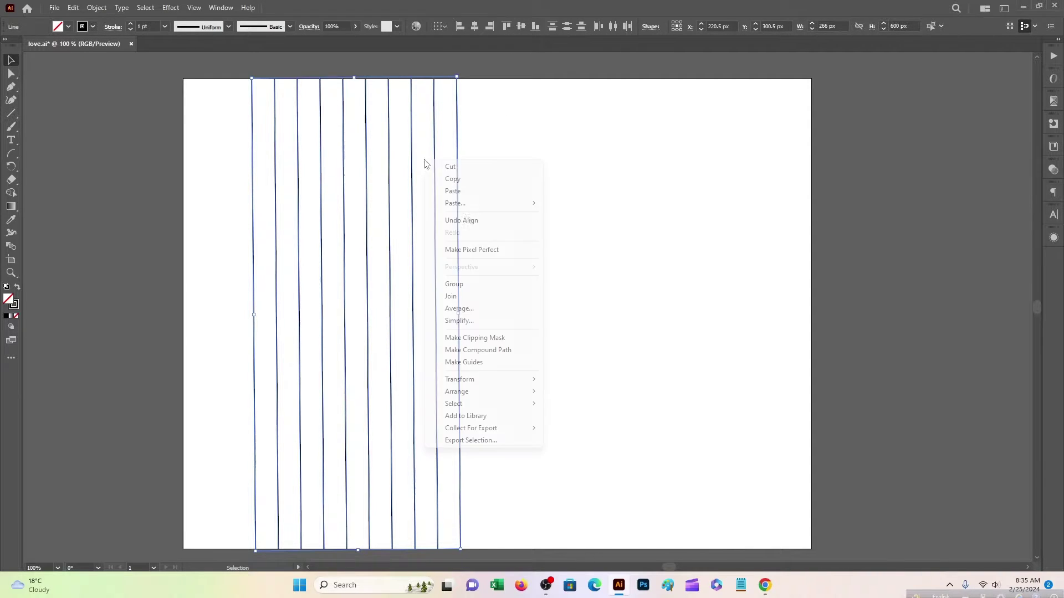
click(468, 285)
- Copy the line group, paste it in place and rotate the copy about 90° so it crosses the original lines
right_click(419, 208)
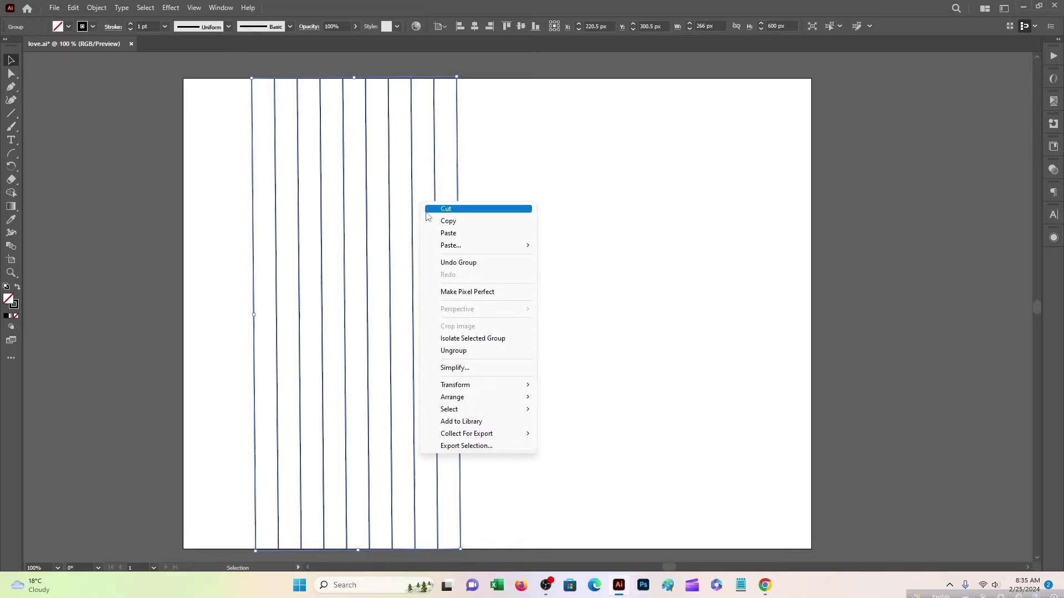
click(436, 220)
right_click(436, 218)
mouse_move(480, 266)
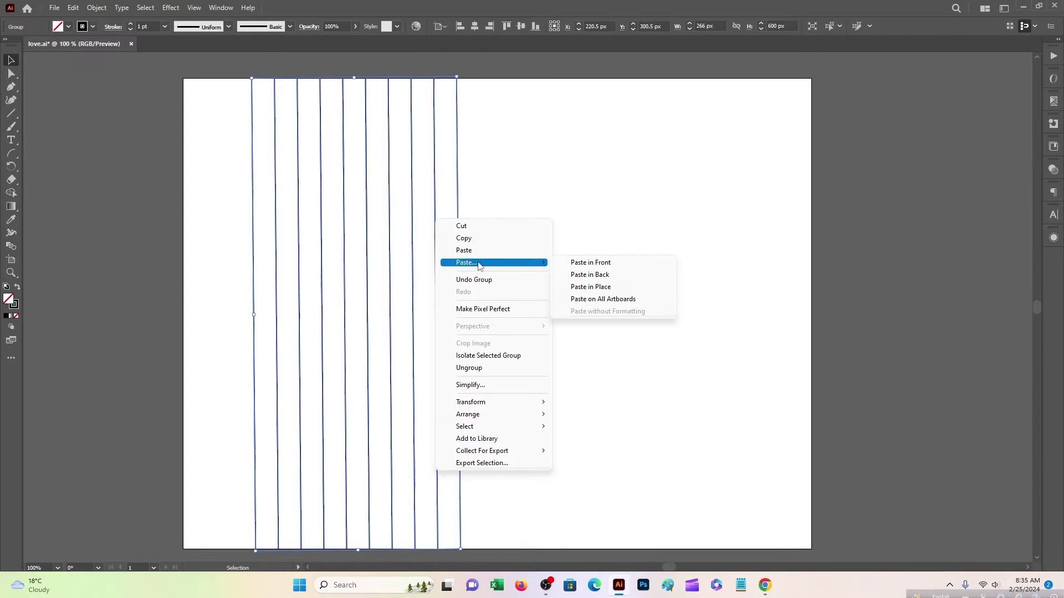
click(580, 287)
drag(470, 78, 529, 379)
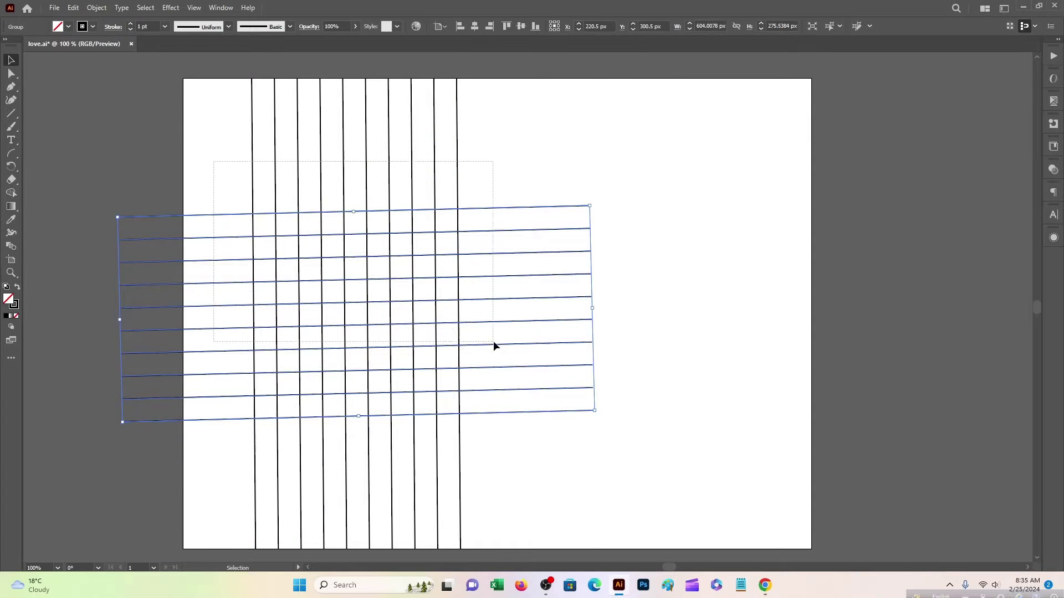
- Group the two crossing line sets into one grid and center it horizontally on the artboard
key(ctrl+a)
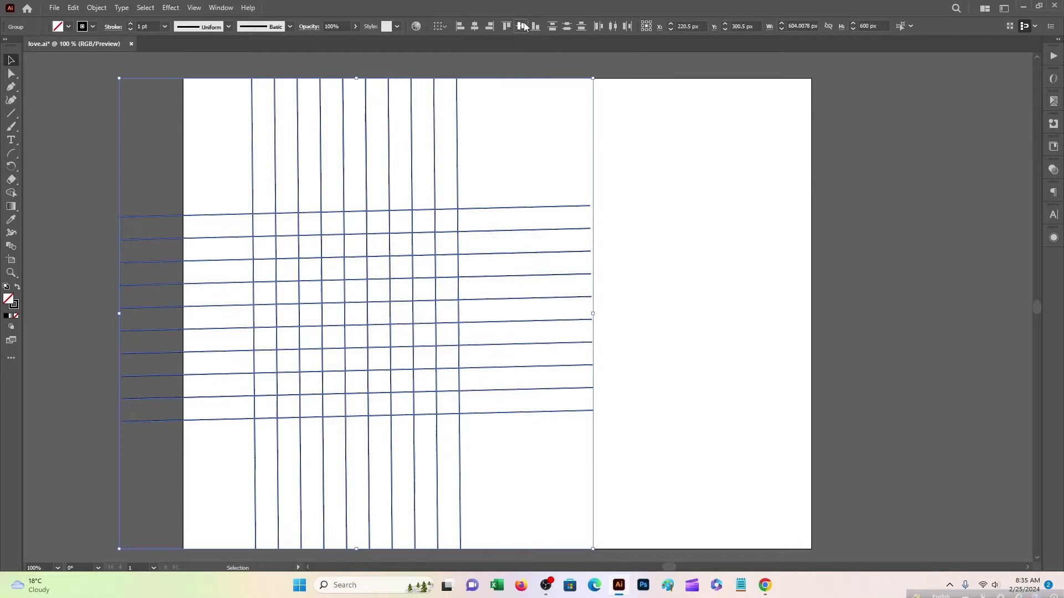
right_click(391, 240)
click(421, 380)
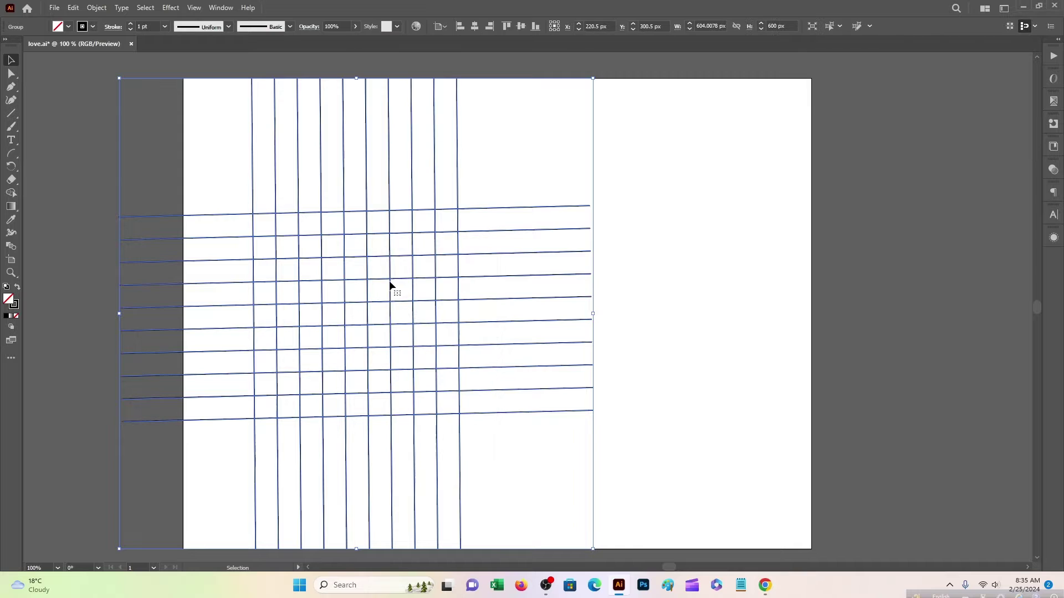
click(474, 27)
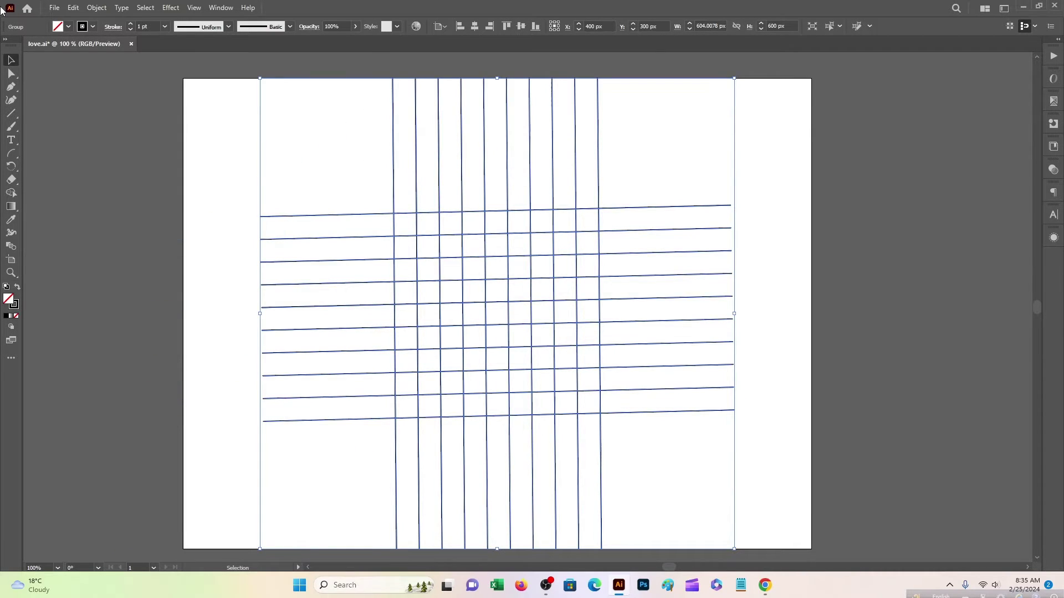
- Draw a circle about 260 px in diameter over the crossing area of the grid with the Ellipse tool
key(ctrl+equal)
key(ctrl+equal)
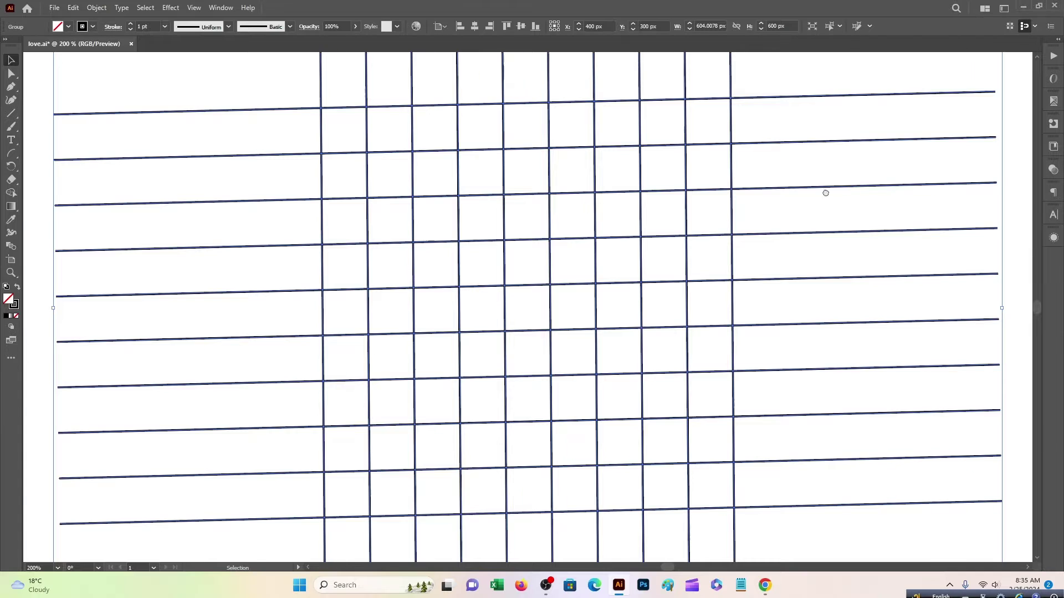
scroll(826, 193, right, 2)
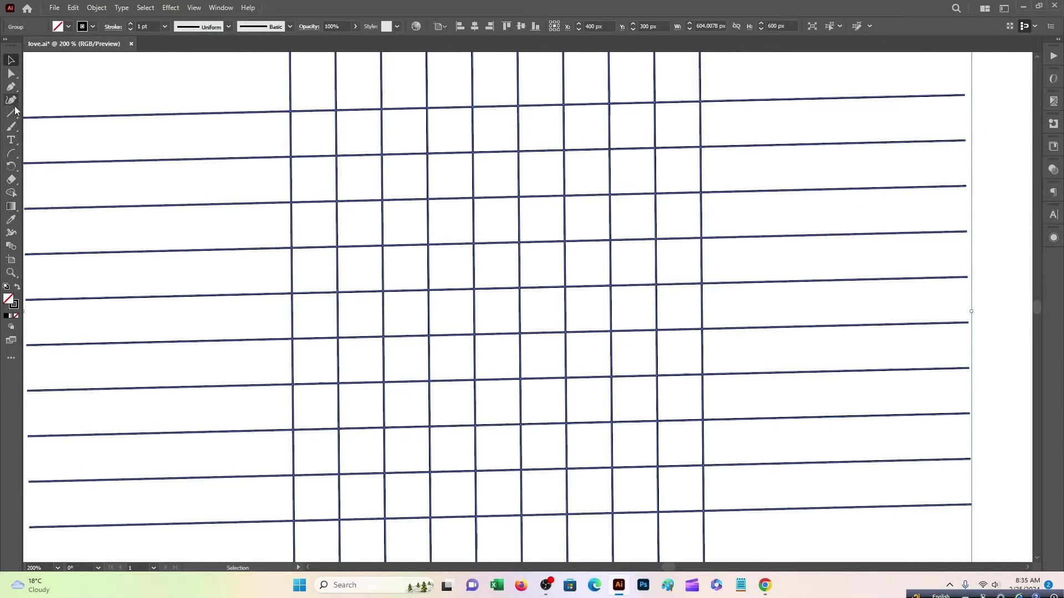
right_click(8, 117)
click(42, 127)
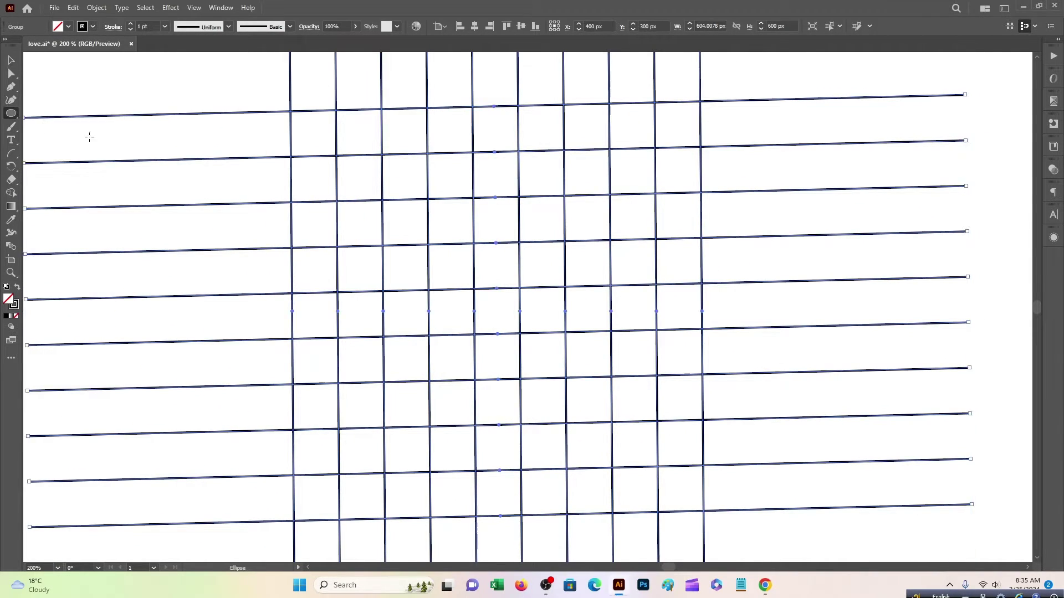
drag(484, 264, 682, 462)
drag(484, 264, 504, 284)
drag(307, 83, 300, 79)
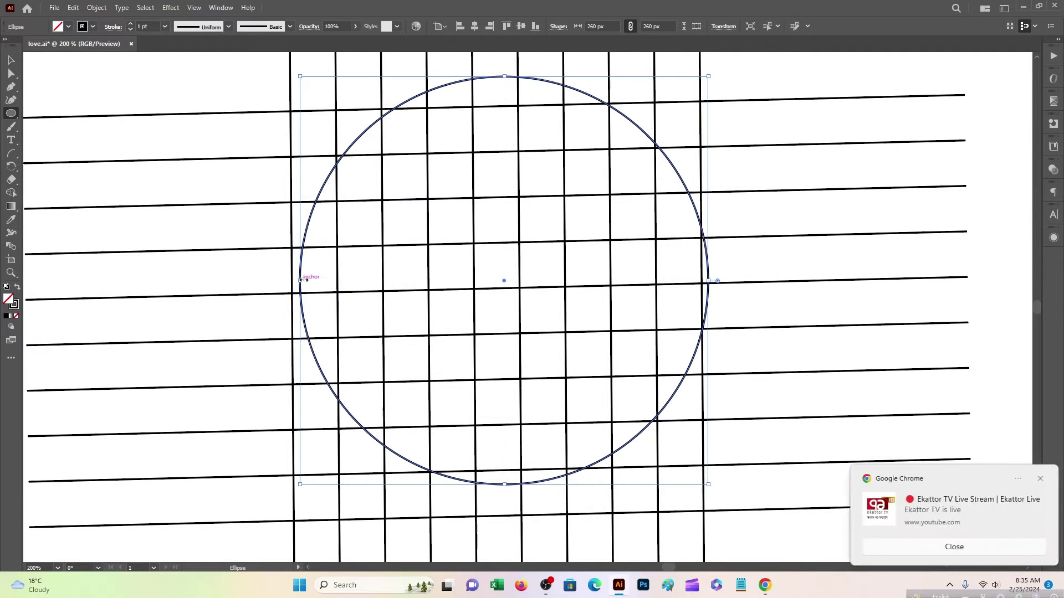
- Move the circle to the center of the grid and stretch its height to 262 px to meet the outer lines
drag(506, 285, 497, 308)
click(1040, 480)
drag(497, 513, 498, 516)
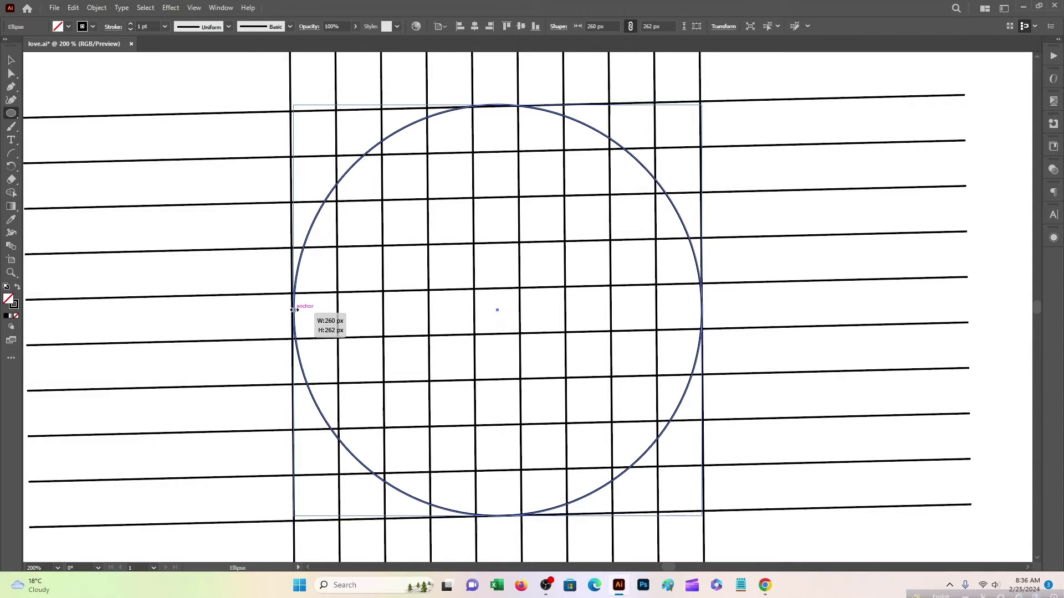
- Paste a copy of the circle in place and shrink it from its center to about 200 × 202 px
right_click(585, 125)
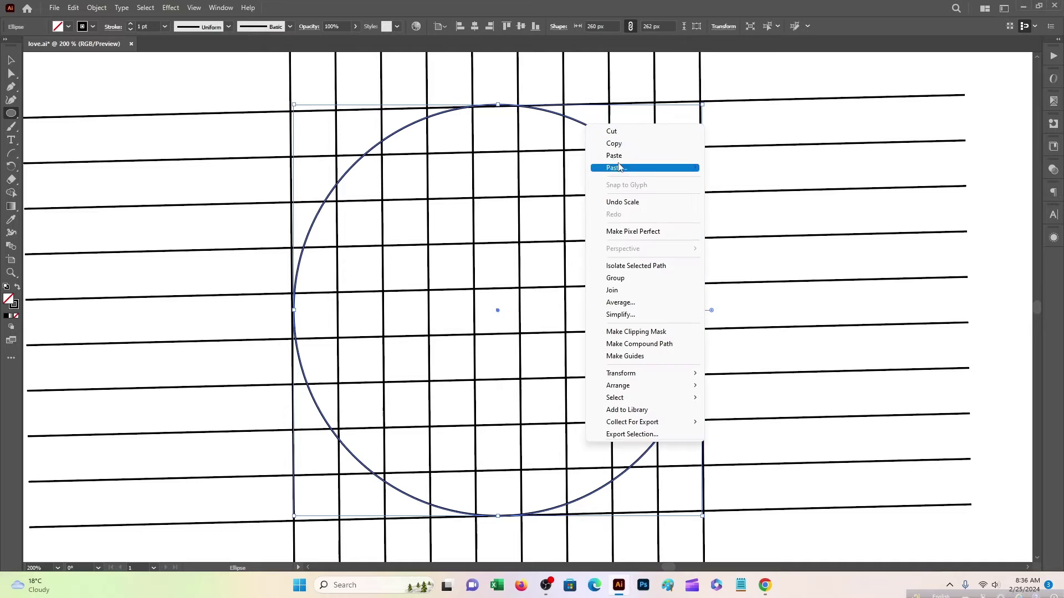
click(592, 139)
right_click(588, 130)
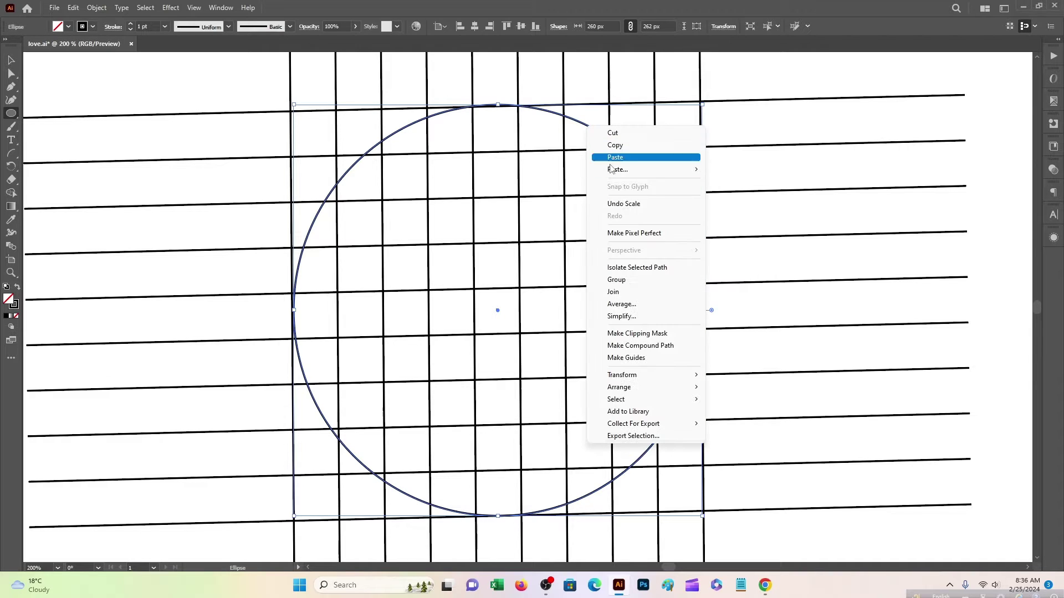
mouse_move(636, 175)
click(728, 194)
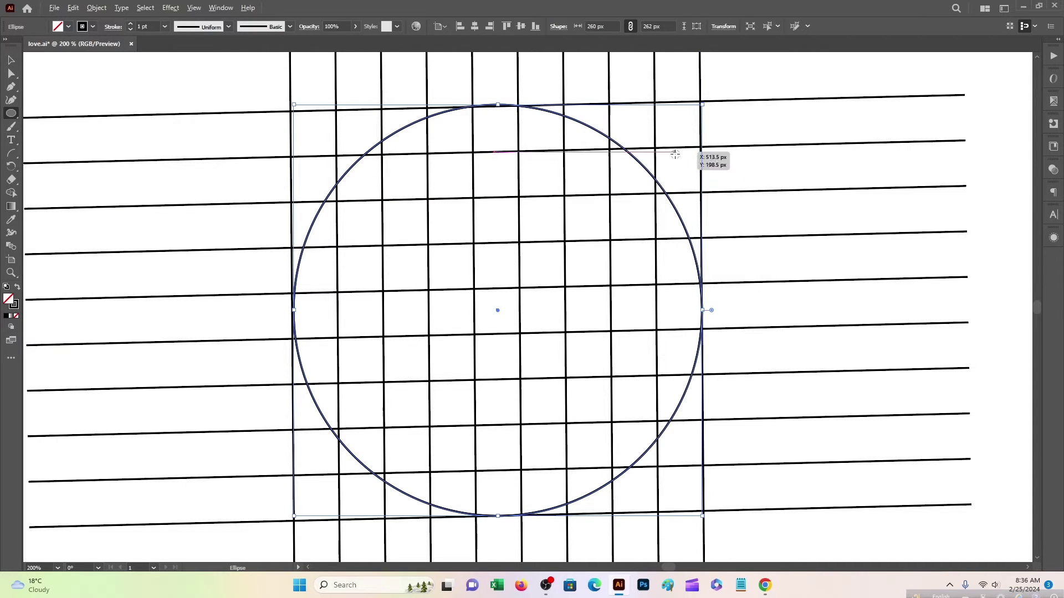
drag(701, 104, 658, 151)
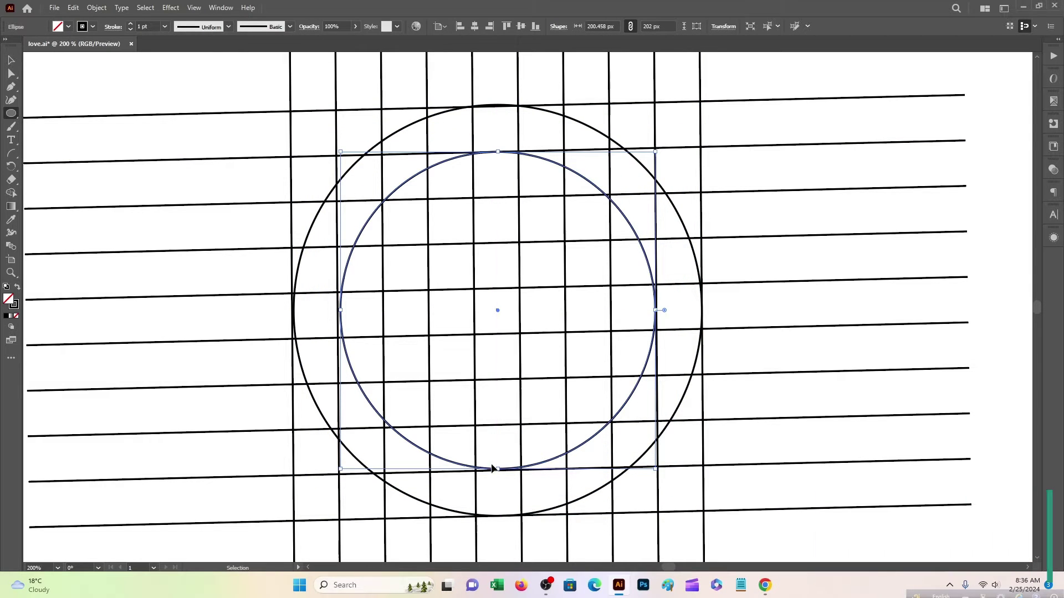
- Adjust the second circle to 202 × 205 px so its edges meet the grid lines
drag(497, 470, 500, 475)
drag(340, 315, 338, 314)
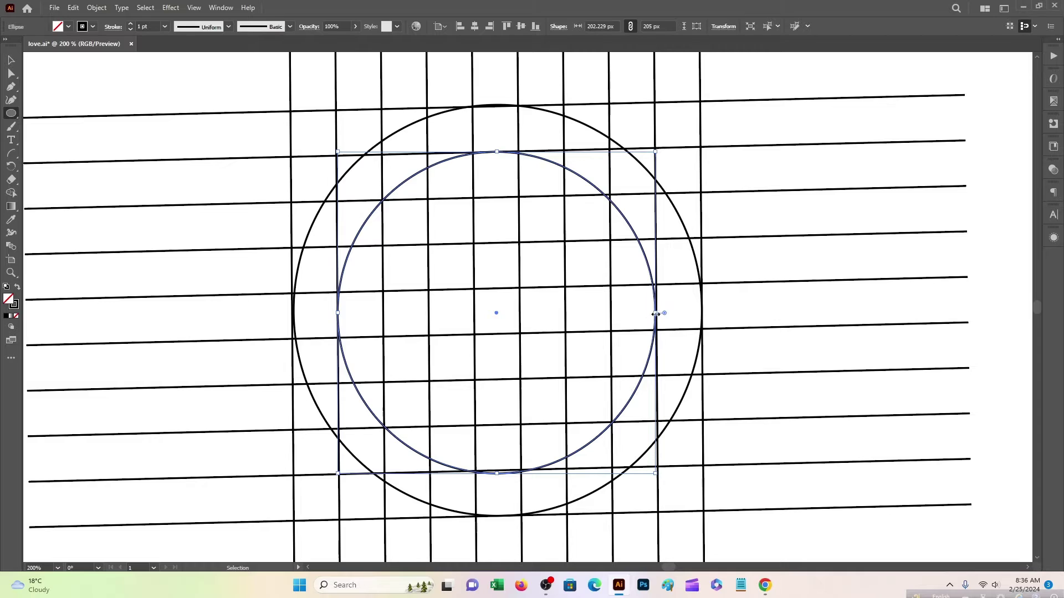
drag(655, 314, 656, 314)
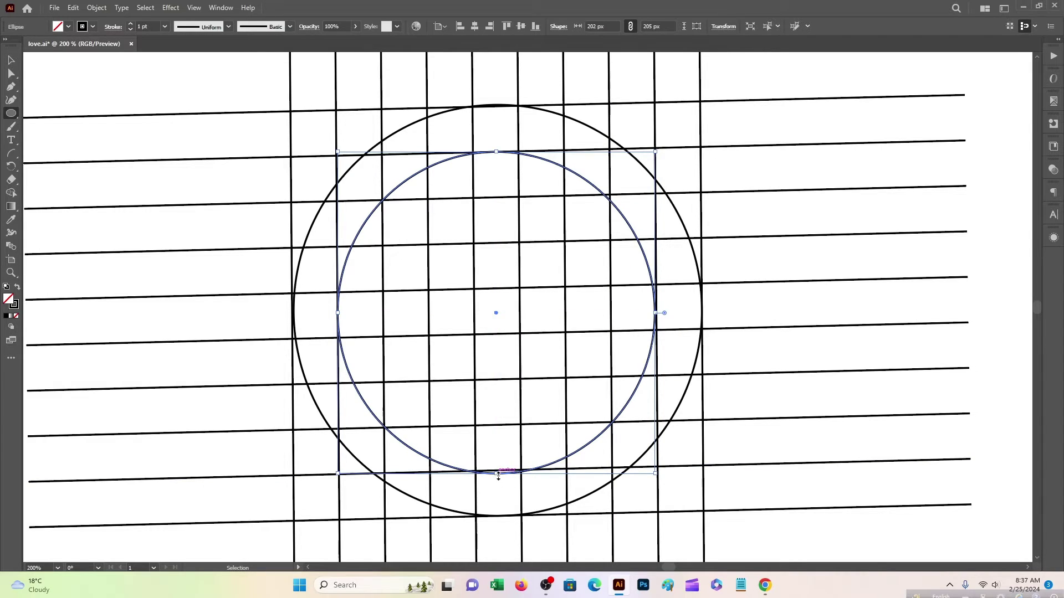
drag(492, 473, 498, 474)
- Paste a copy of the second circle in place and scale it from its center to about 146 × 148 px
right_click(492, 253)
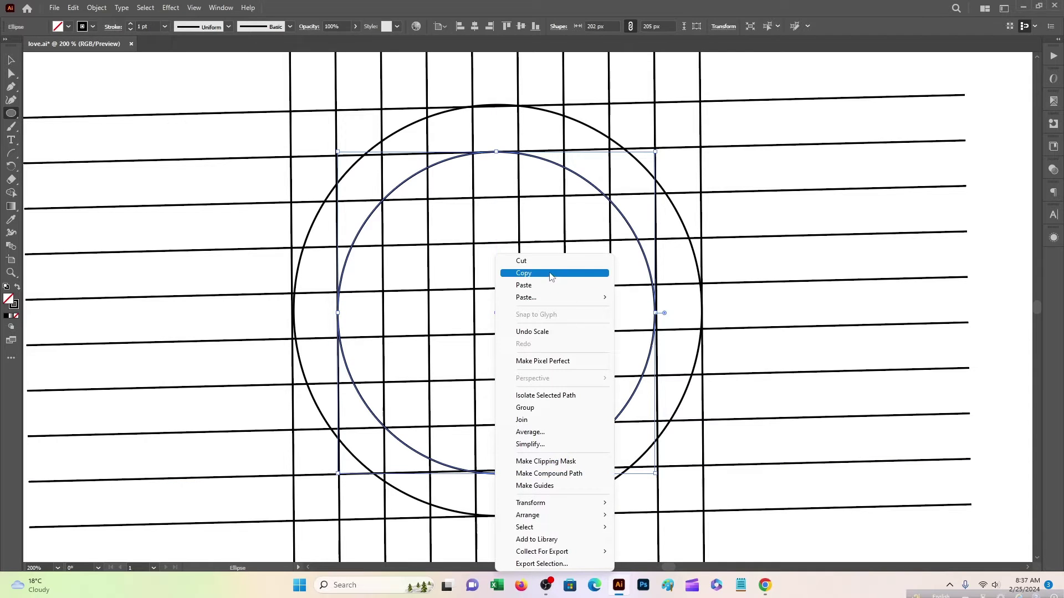
click(536, 228)
right_click(535, 227)
mouse_move(576, 271)
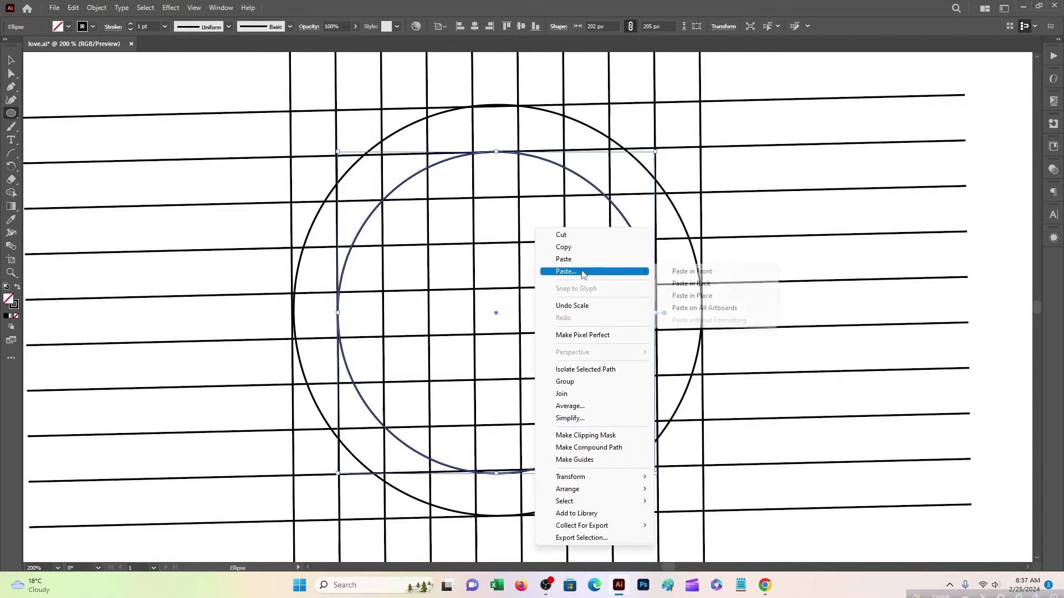
click(694, 295)
drag(657, 154, 610, 197)
- Paste a copy of the third circle in place and scale it from its center to about 90 × 91 px
right_click(530, 273)
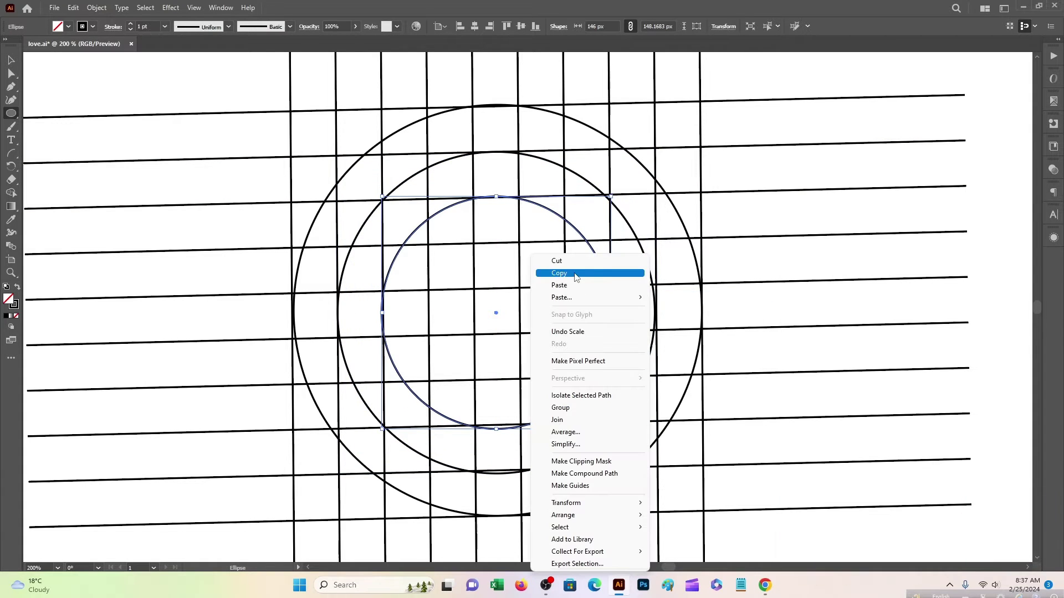
click(575, 275)
right_click(575, 275)
mouse_move(619, 297)
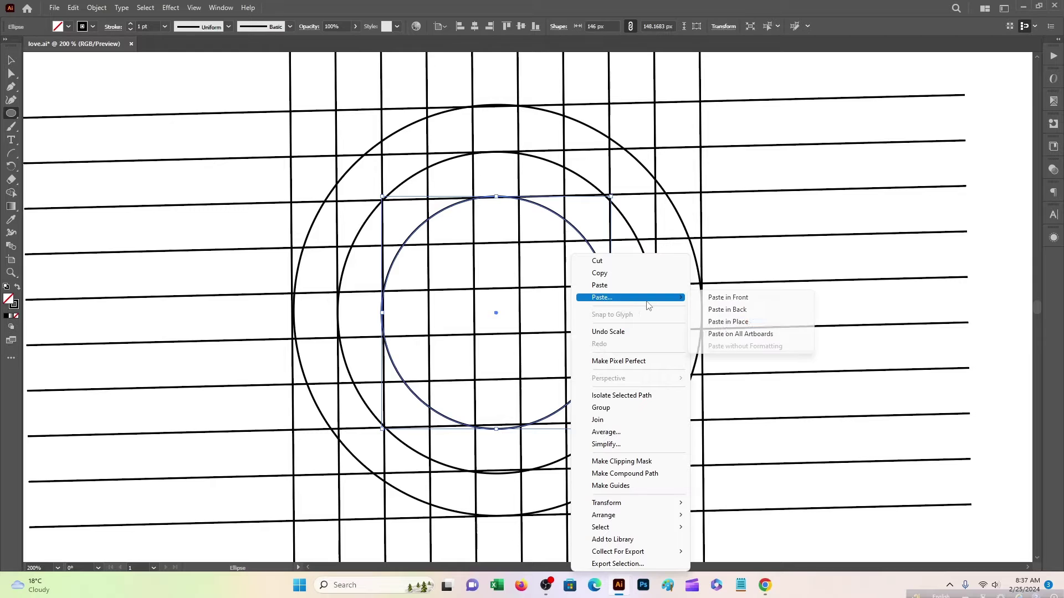
click(714, 326)
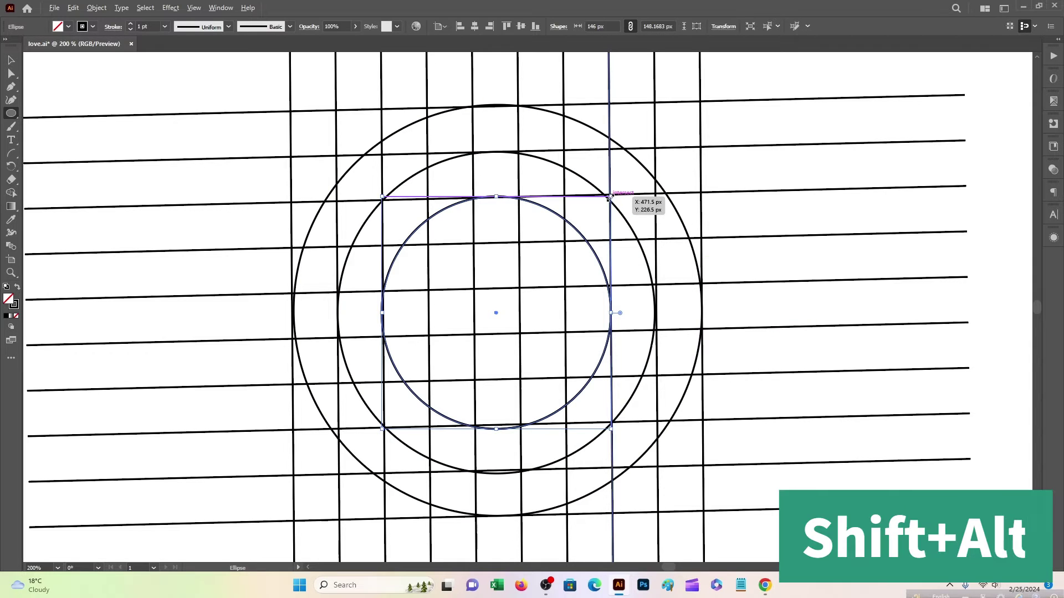
drag(608, 200, 577, 245)
- Paste a copy of the fourth circle in place and scale it to about 31 px across the central grid square
right_click(524, 290)
right_click(538, 275)
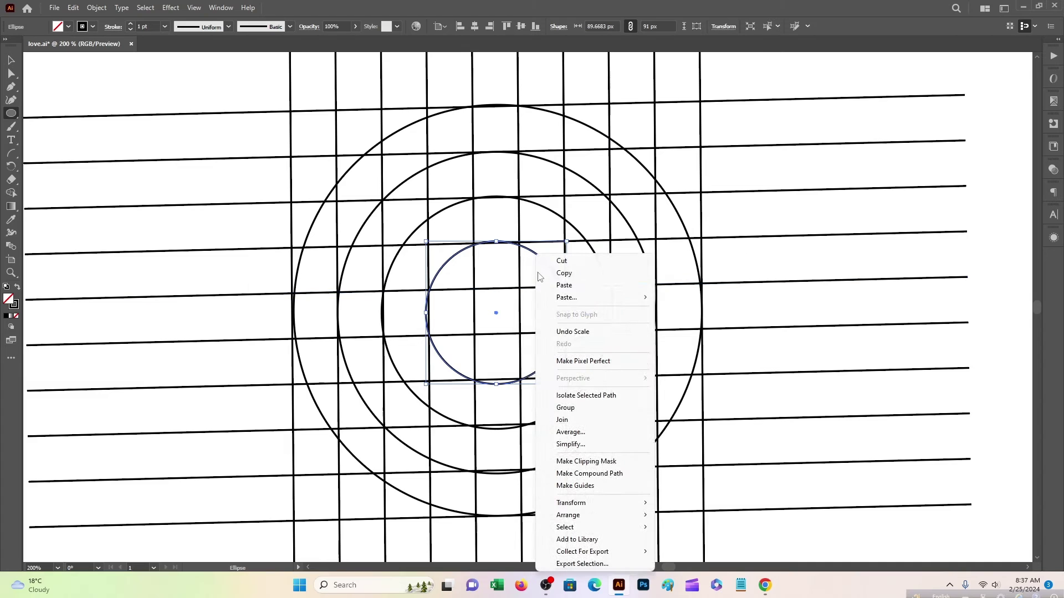
mouse_move(588, 298)
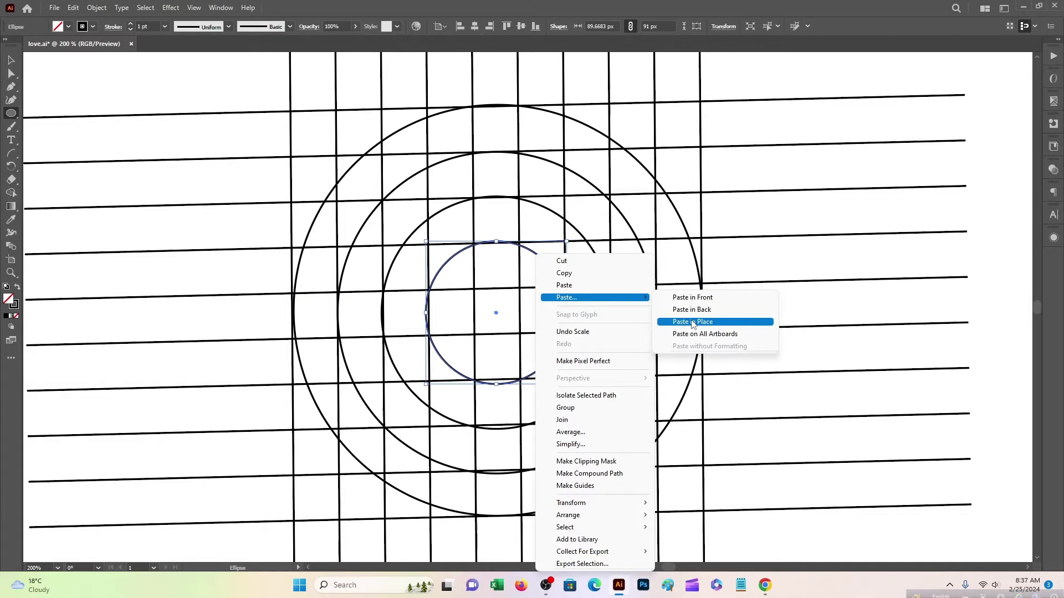
click(687, 319)
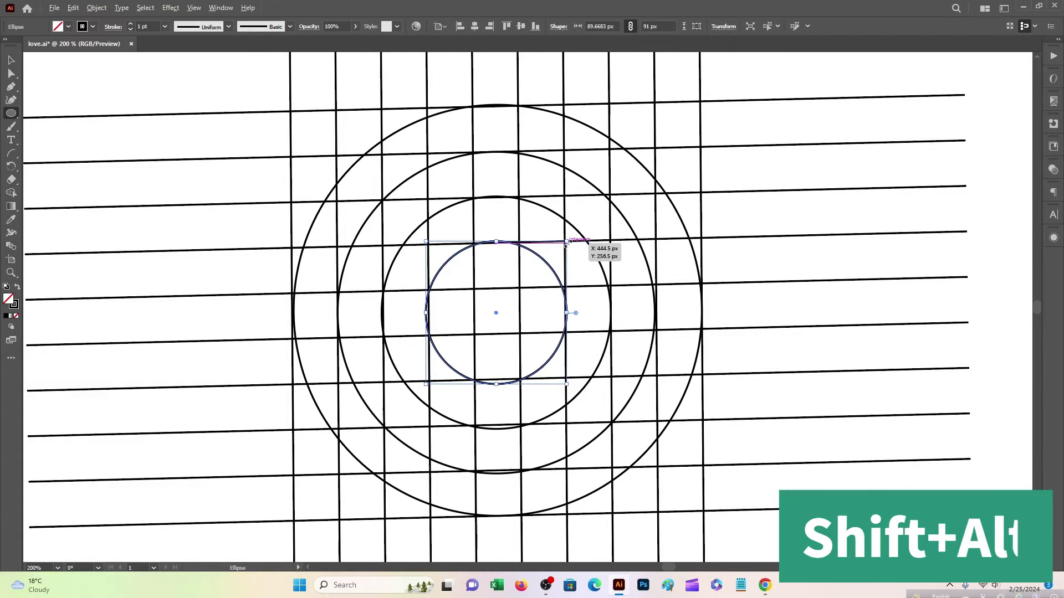
drag(560, 243, 532, 289)
- Thin the strokes to 0.5 pt and fit the two innermost circles to their surrounding grid lines
key(ctrl+plus)
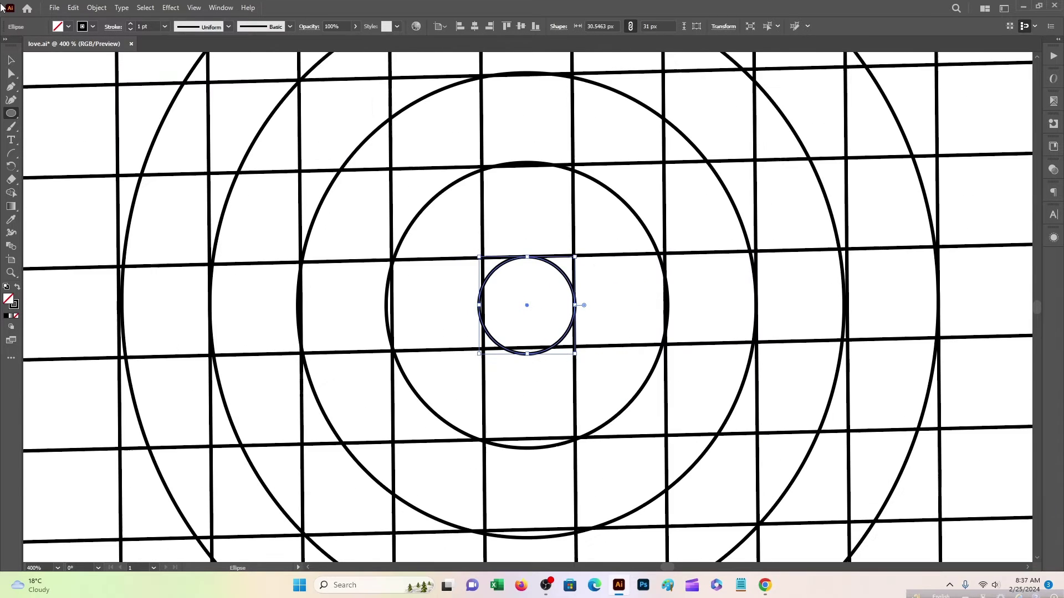
scroll(183, 189, up, 3)
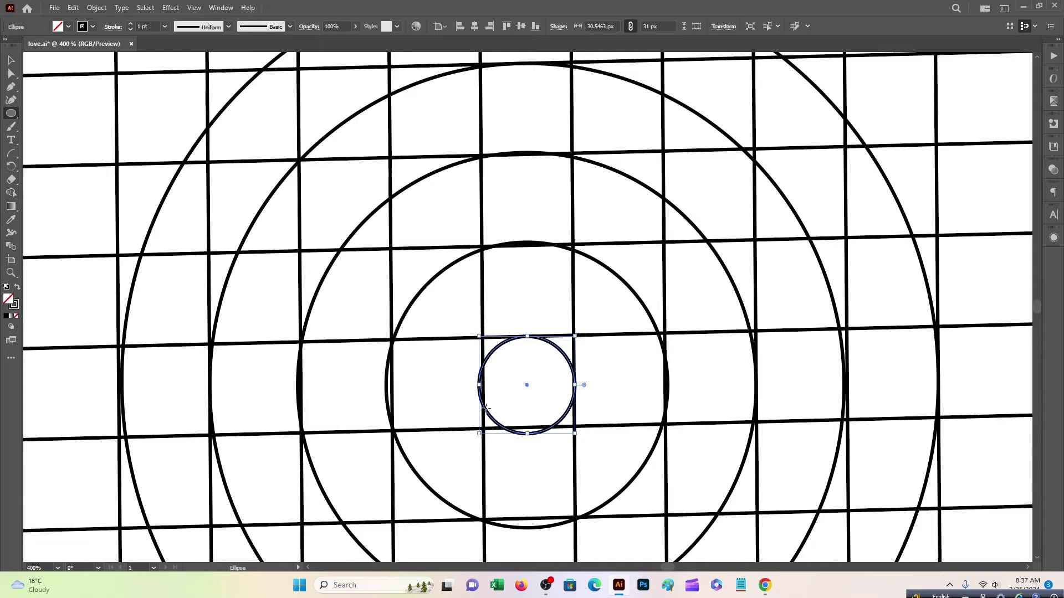
scroll(486, 408, down, 6)
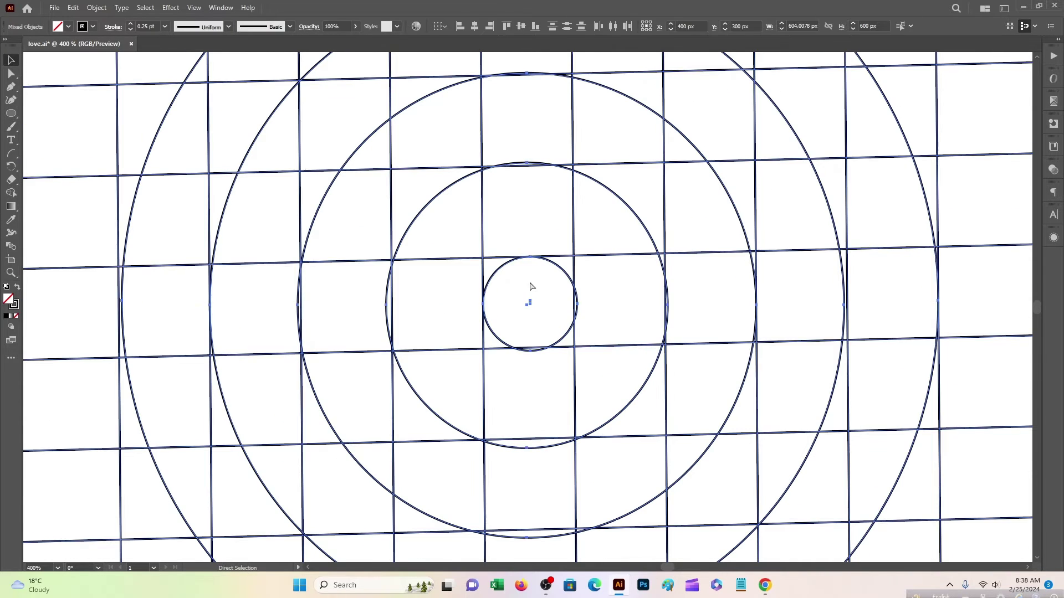
click(574, 303)
drag(574, 304, 390, 308)
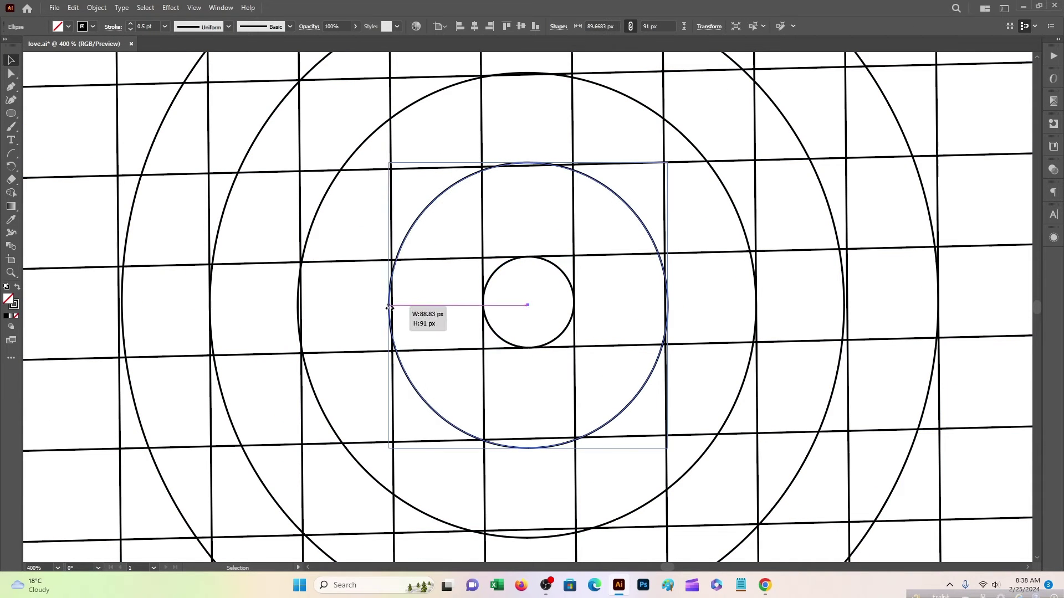
- Resize the third and fourth circles from the center to touch their grid lines, and align the rings to a common center
scroll(552, 465, down, 1)
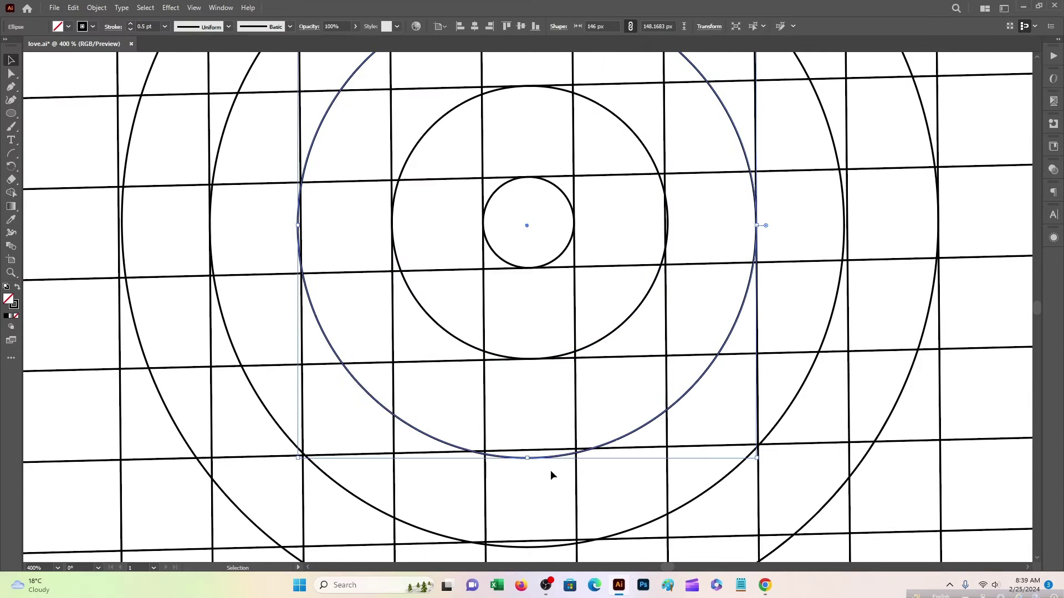
drag(526, 458, 527, 452)
click(844, 239)
drag(844, 224, 848, 224)
scroll(665, 332, down, 2)
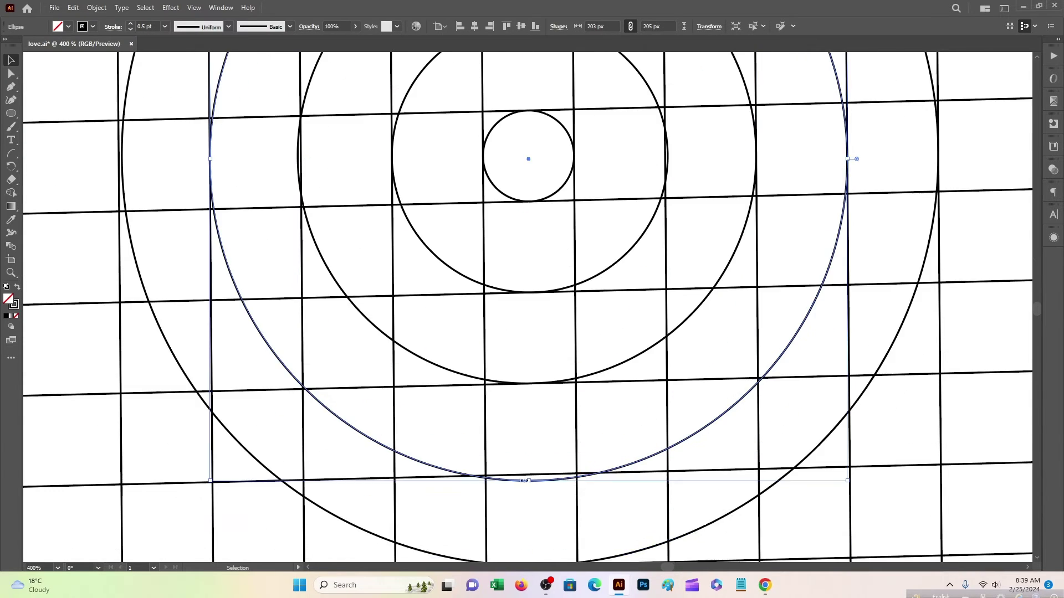
scroll(468, 221, up, 8)
click(469, 94)
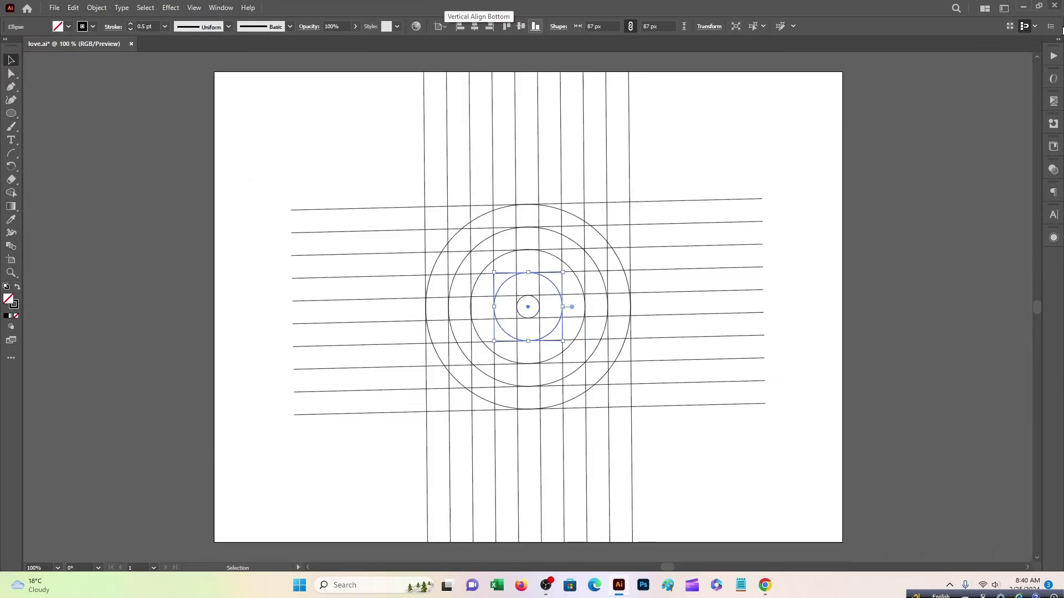
- Select all the artwork and rotate it so the grid lines run diagonally
key(ctrl+a)
right_click(422, 287)
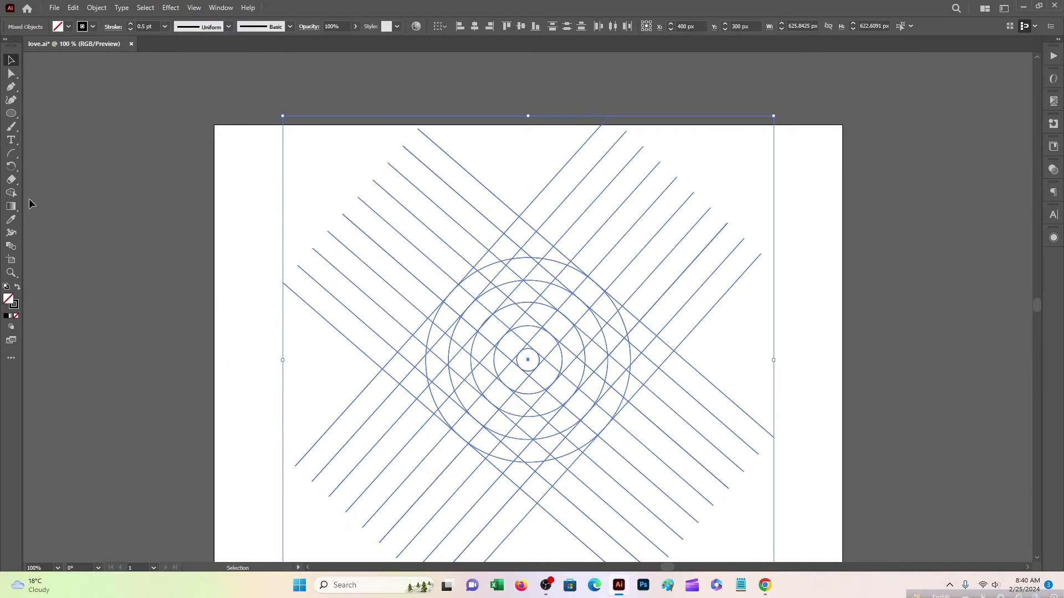
- Apply a black fill without stroke and merge grid cells with Shape Builder into the upper angled hook and its inner diagonal bar
click(69, 26)
click(31, 44)
key(shift+m)
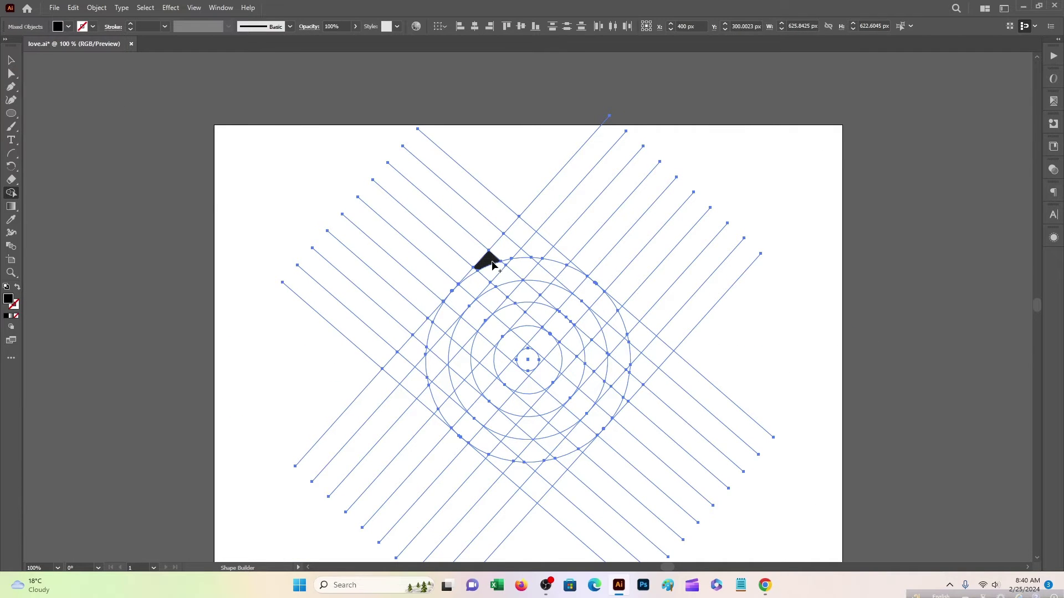
click(512, 235)
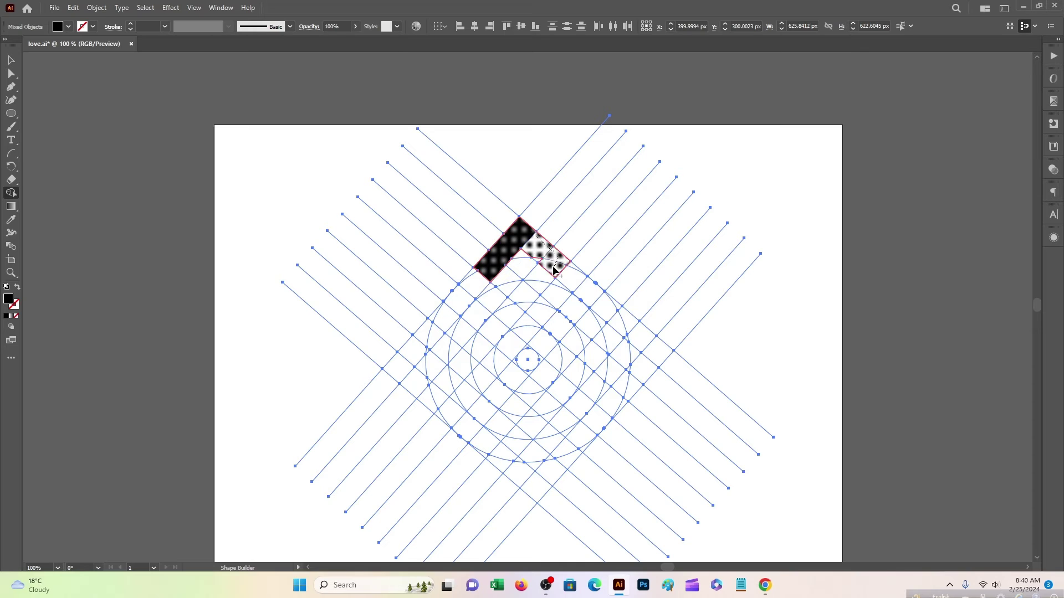
drag(554, 270, 533, 262)
drag(488, 288, 530, 298)
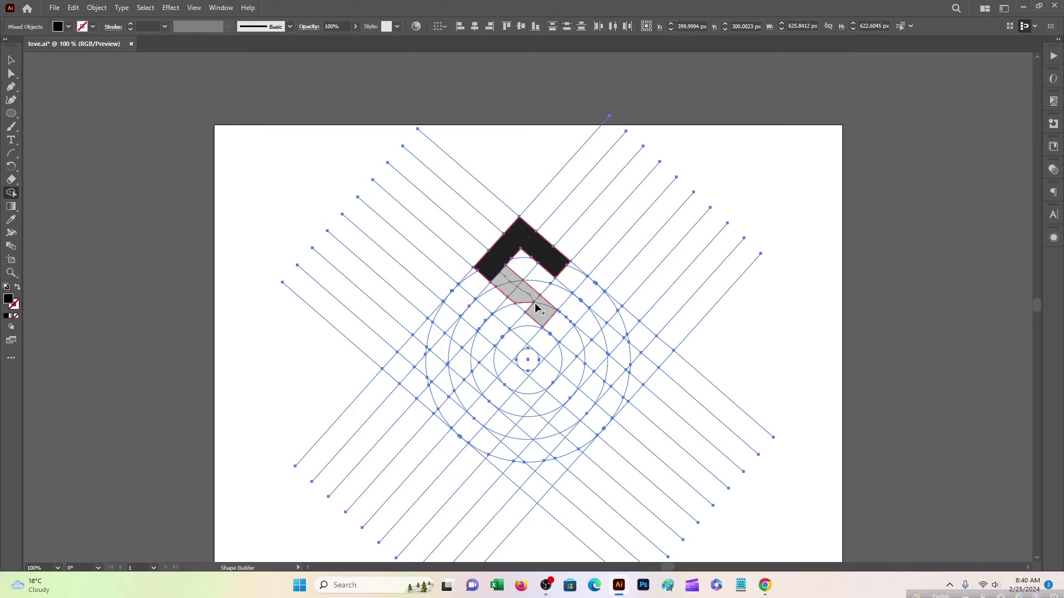
click(556, 324)
alt+click(560, 277)
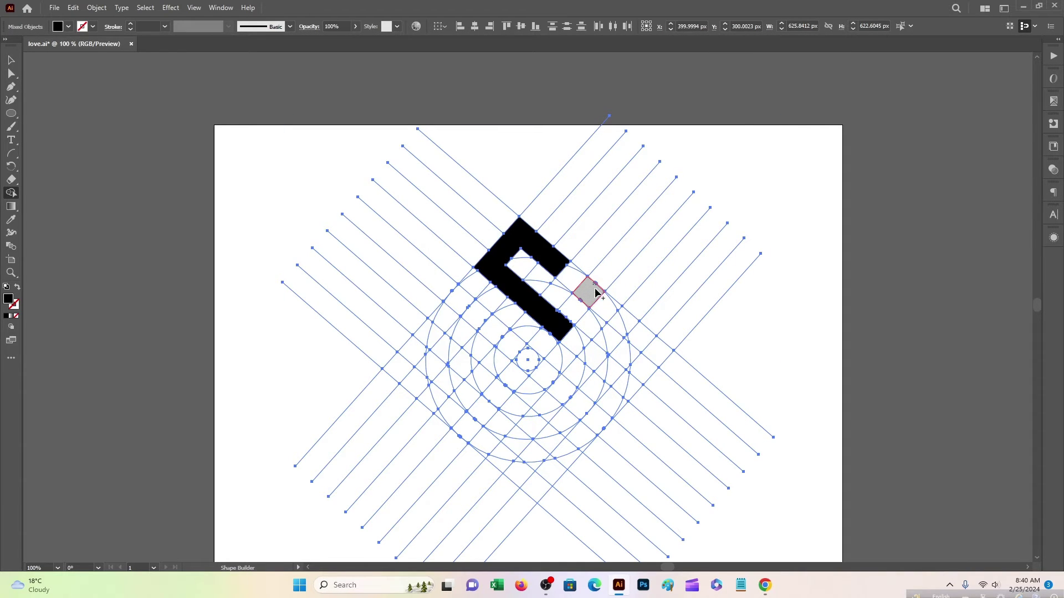
- Merge the right outer arc with the long diagonal bar, and extend the inner bar into a curved hook along the inner ring
mouse_move(619, 384)
mouse_down()
mouse_move(597, 420)
mouse_move(610, 385)
mouse_move(576, 398)
mouse_move(453, 294)
mouse_up()
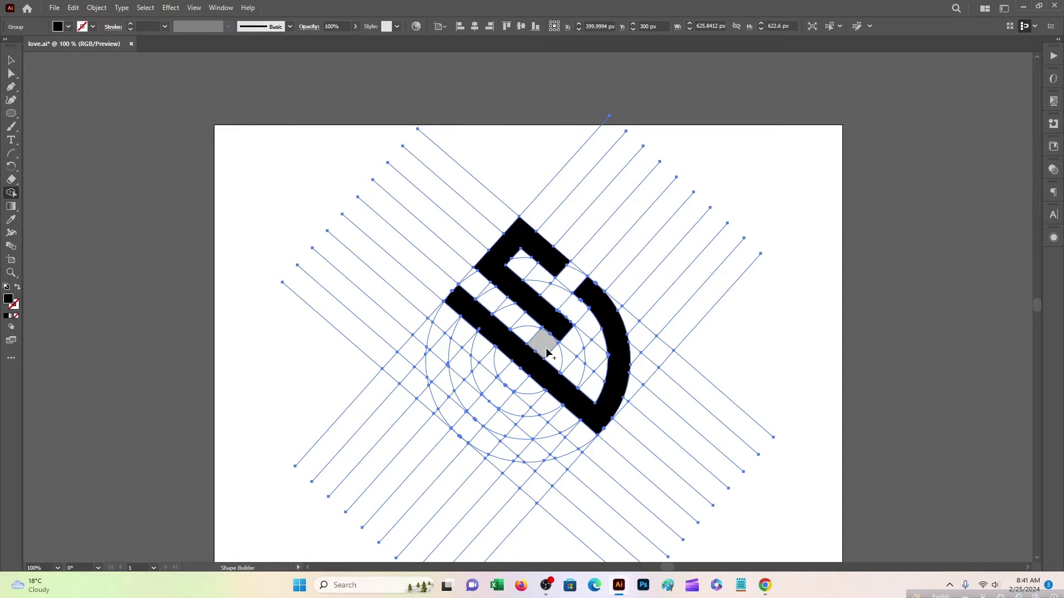
mouse_move(543, 339)
mouse_down()
mouse_move(578, 353)
mouse_move(522, 411)
mouse_up()
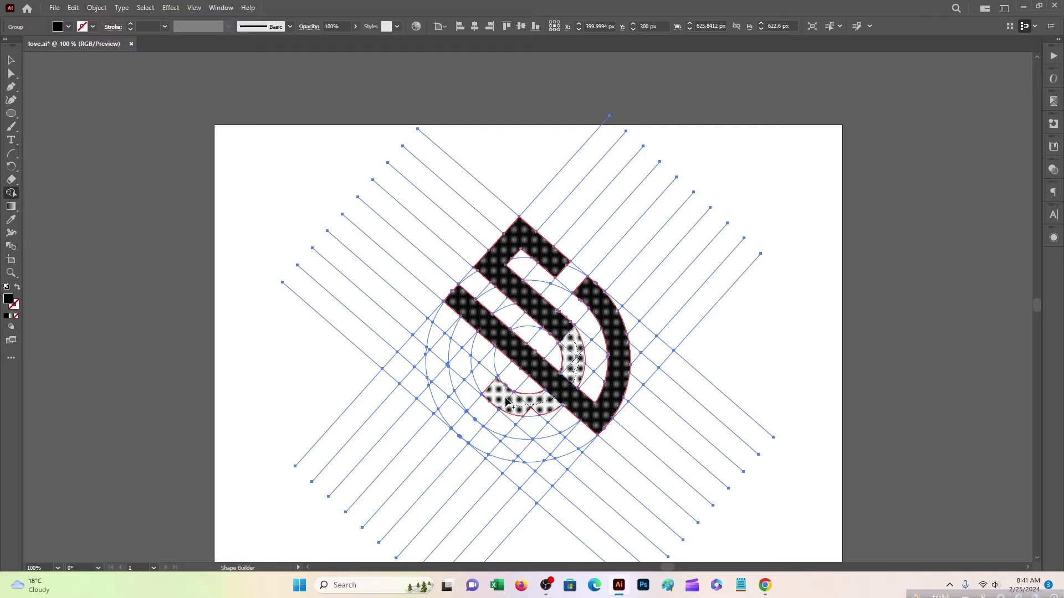
drag(475, 366, 535, 412)
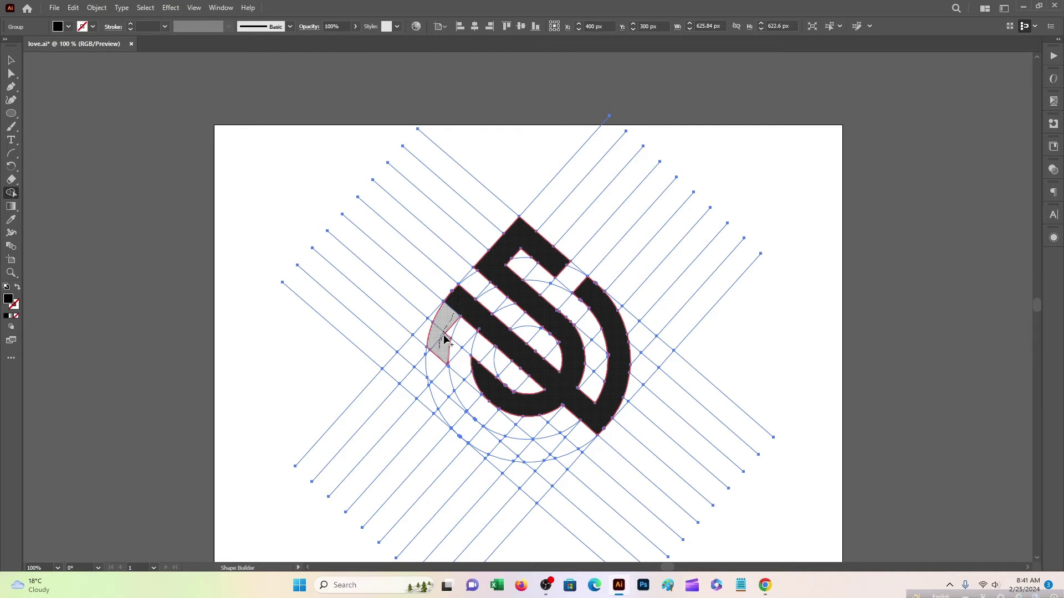
- Merge the left and lower outer ring segments into one black arc, leaving a gap before the long diagonal bar's lower end
click(434, 388)
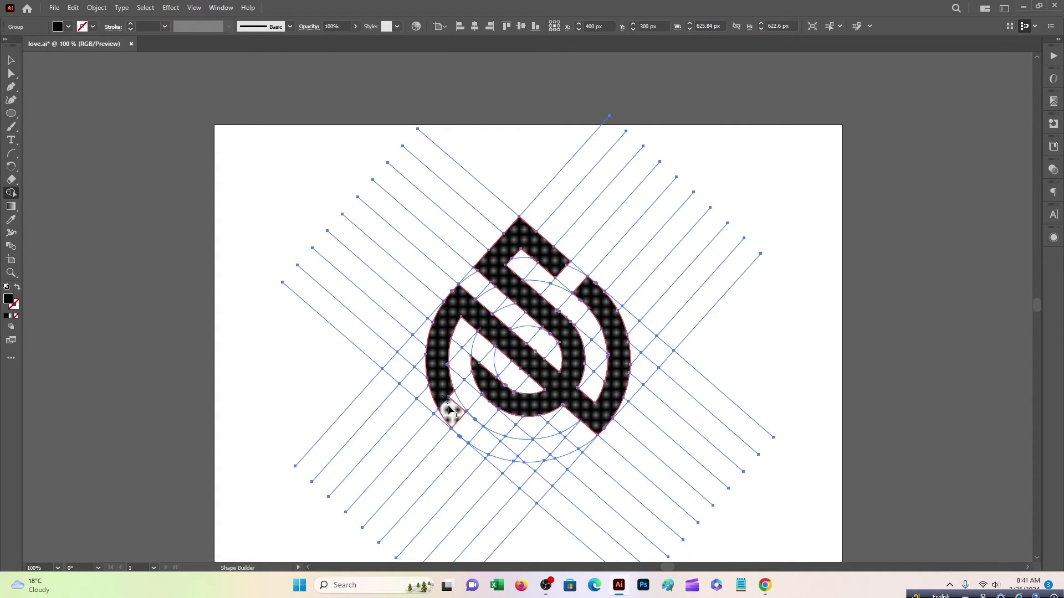
click(470, 434)
click(511, 456)
scroll(524, 460, down, 1)
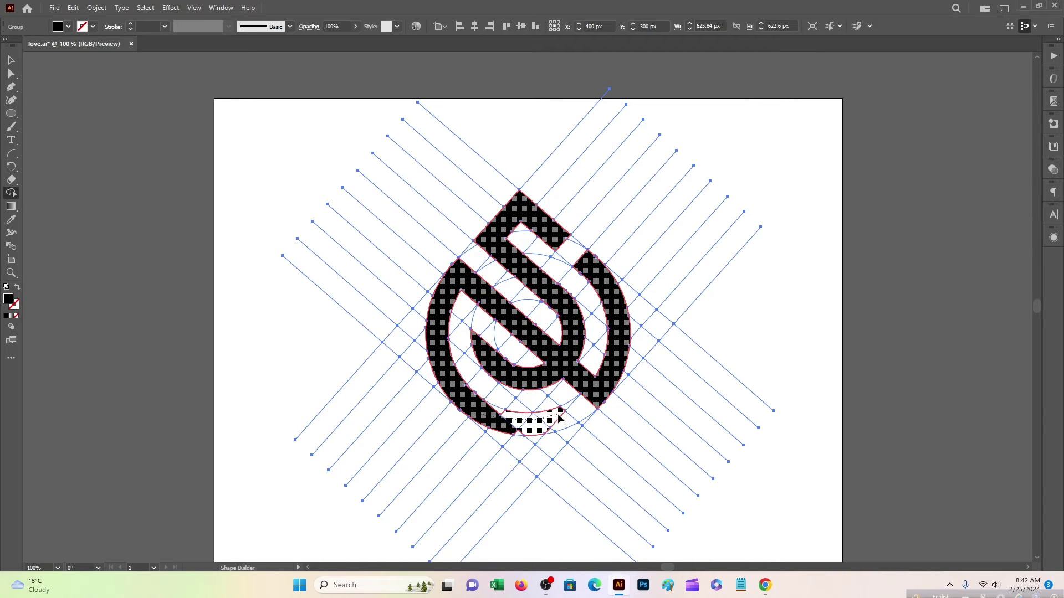
drag(551, 432, 507, 424)
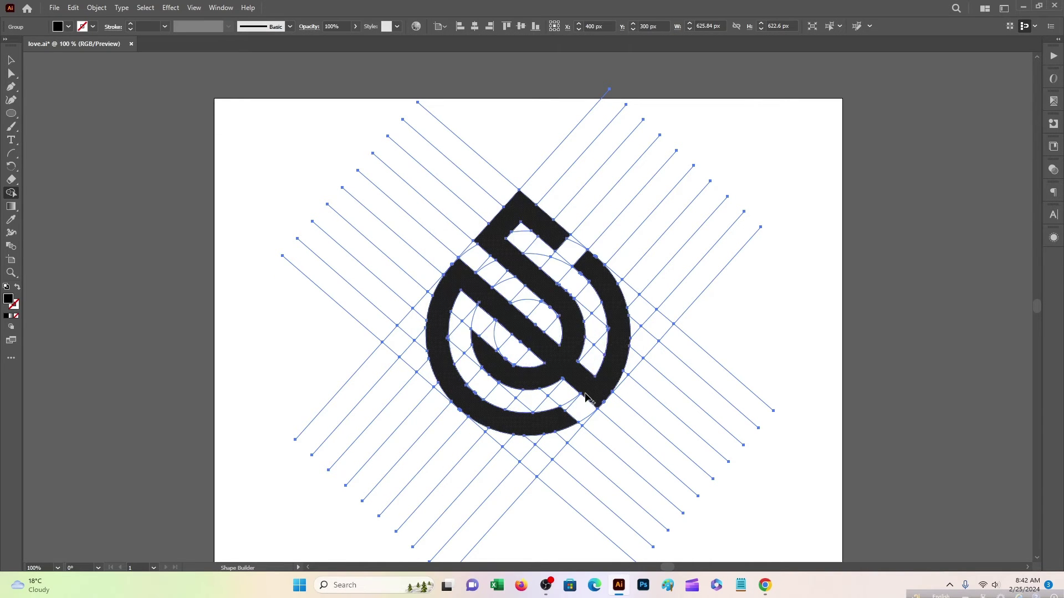
scroll(288, 199, up, 1)
key(ctrl)
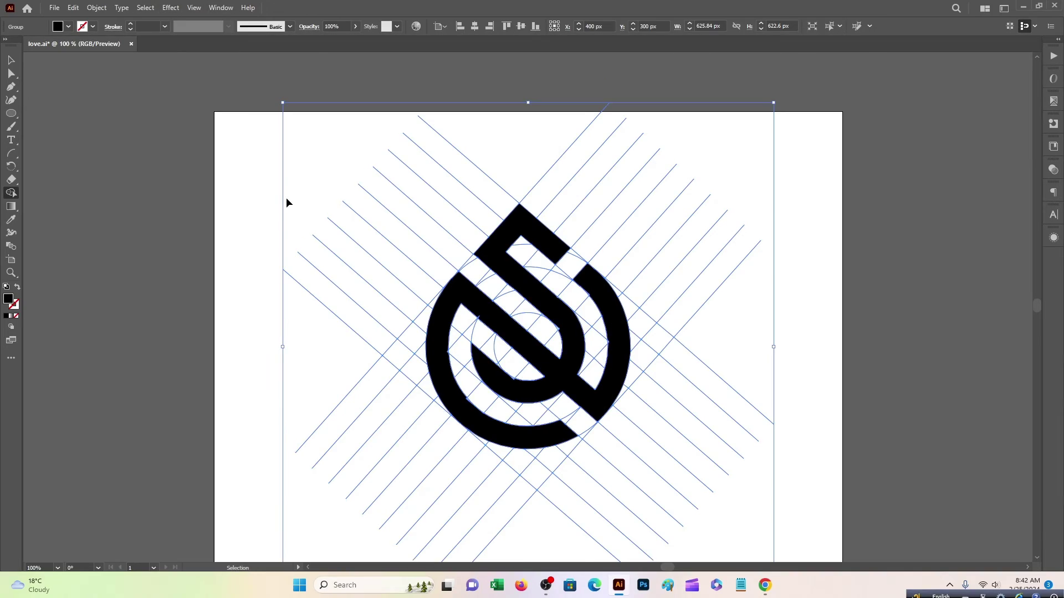
- Examine the merged shape's edges and corners closely for missed slivers or gaps
key(ctrl+plus)
key(ctrl+plus)
key(ctrl+plus)
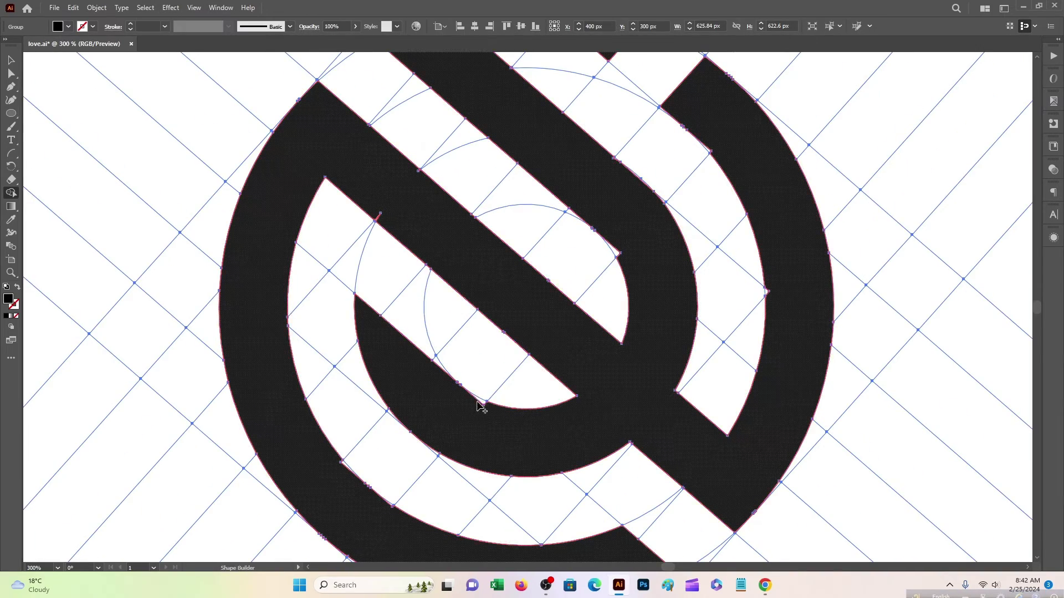
scroll(622, 247, up, 3)
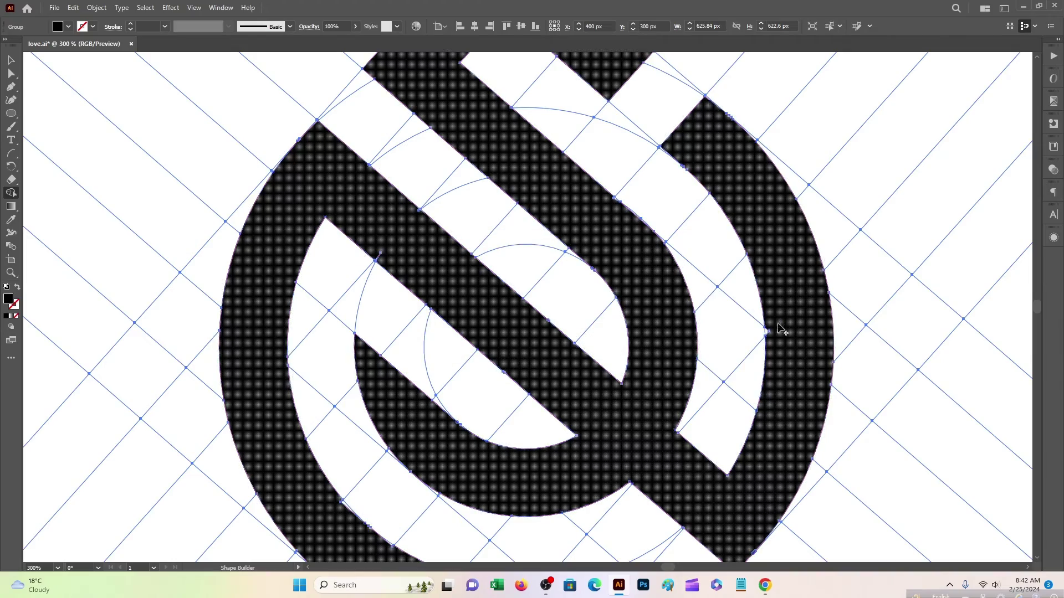
scroll(609, 416, down, 8)
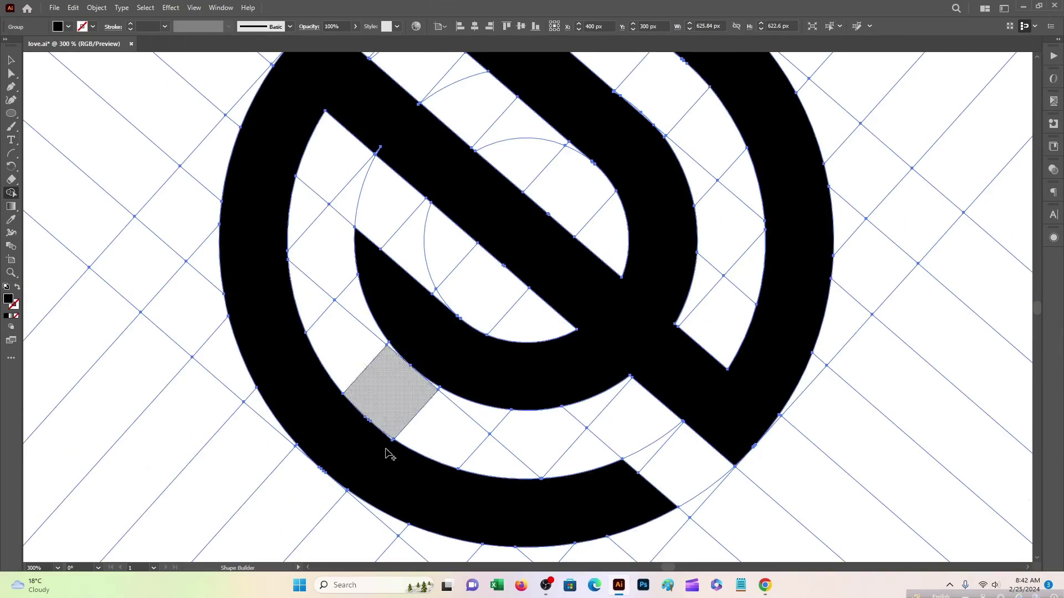
scroll(391, 447, up, 7)
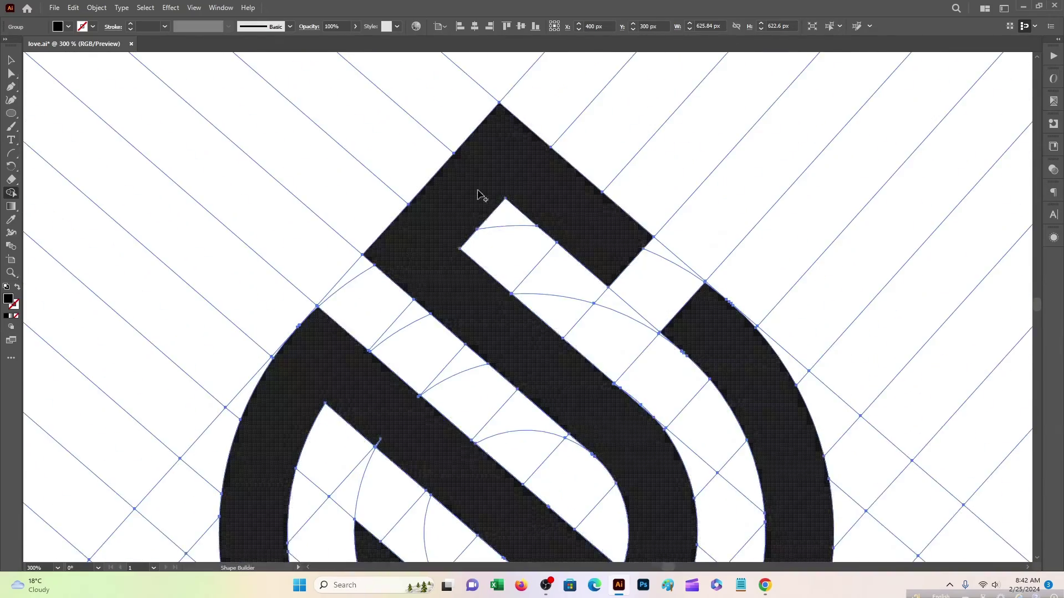
scroll(432, 255, down, 3)
key(ctrl+plus)
key(ctrl+plus)
key(ctrl+plus)
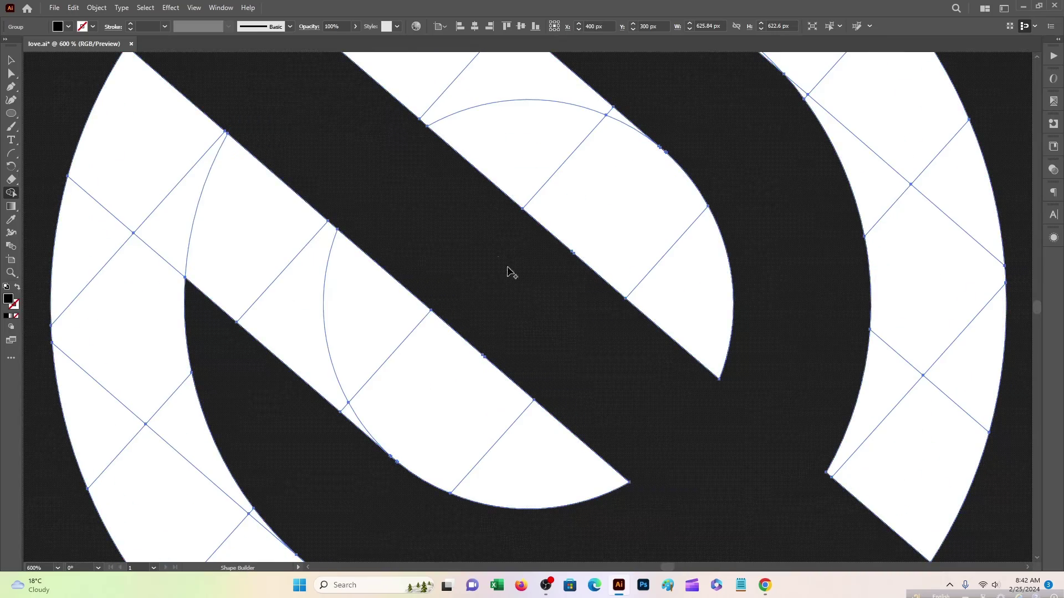
scroll(510, 272, down, 10)
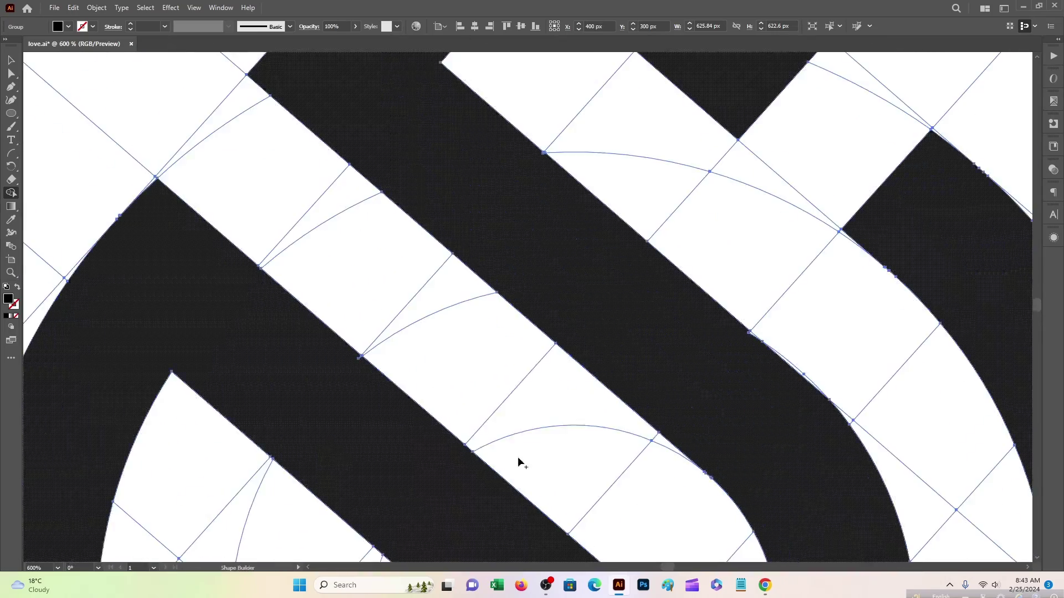
key(ctrl+minus)
key(ctrl+minus)
key(ctrl+minus)
key(ctrl+minus)
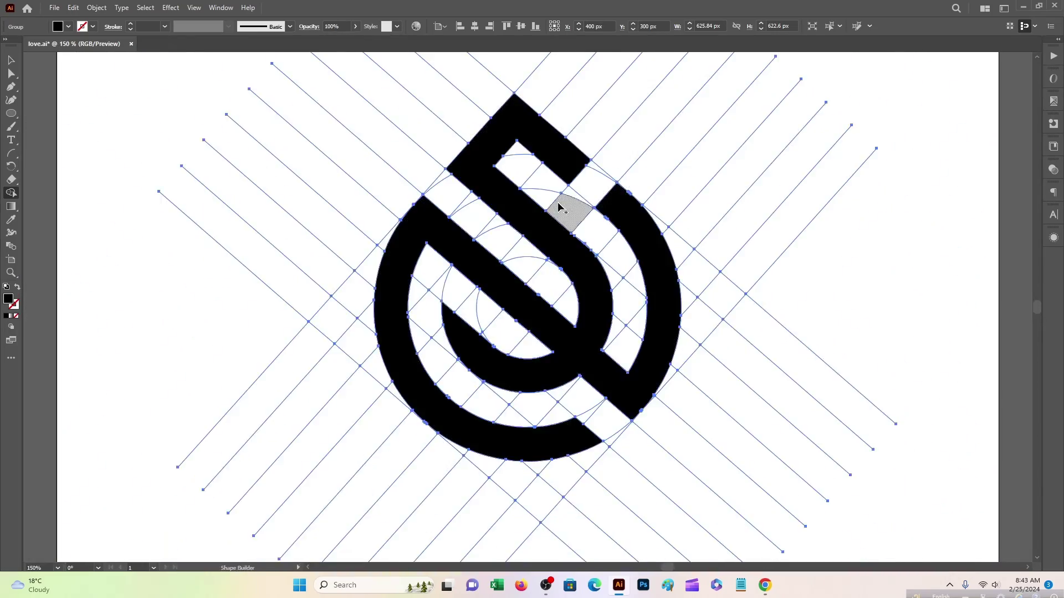
scroll(559, 206, up, 2)
- Ungroup the artwork and delete the leftover grid lines around the logo
key(v)
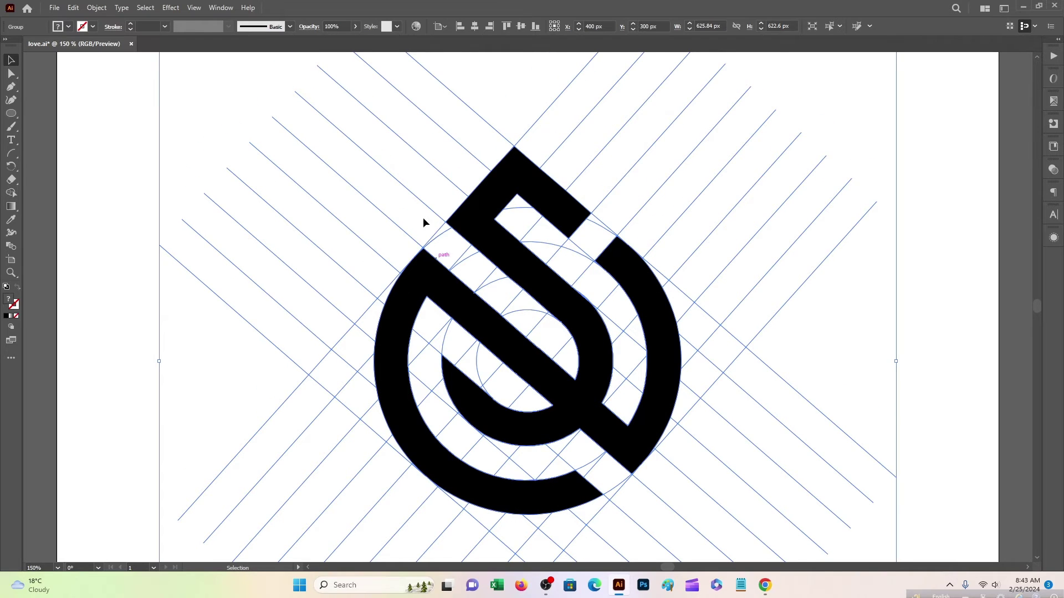
right_click(440, 301)
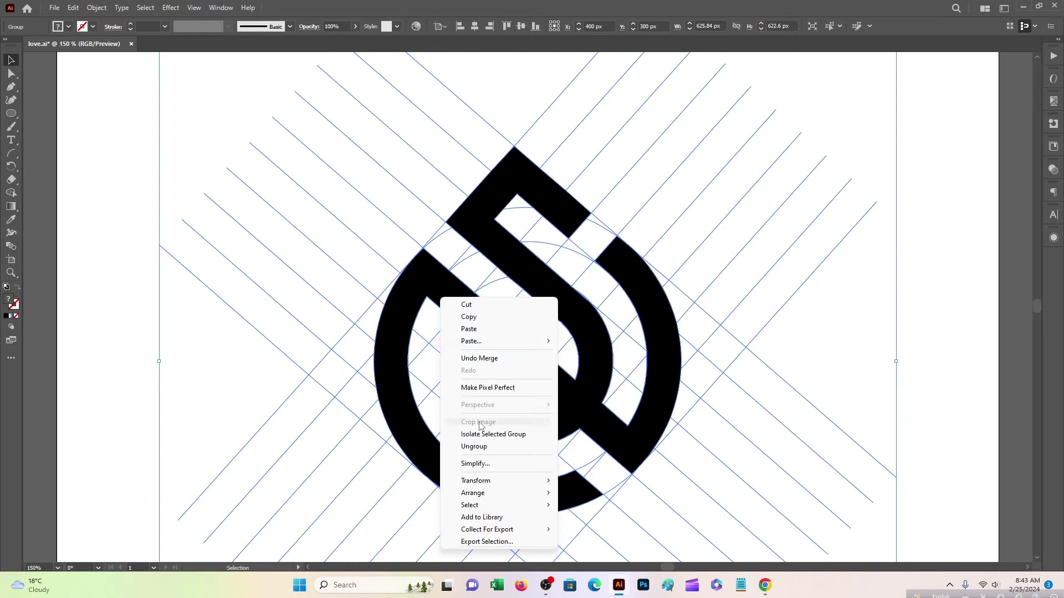
click(477, 446)
click(448, 321)
drag(106, 72, 339, 464)
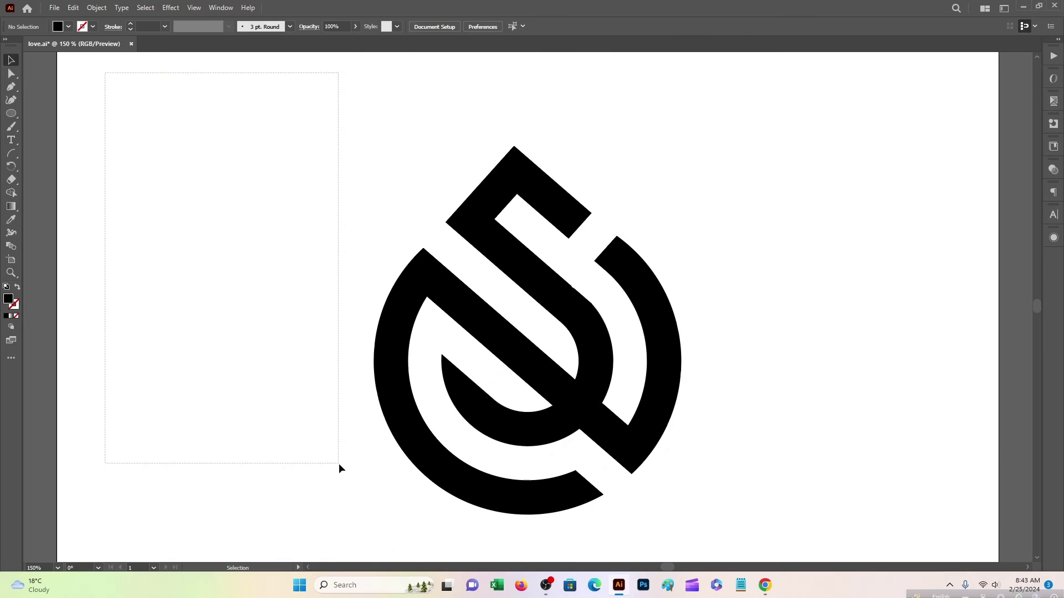
key(Delete)
- Move the black logo shape aside and delete the leftover circle paths from its original place
drag(214, 178, 518, 471)
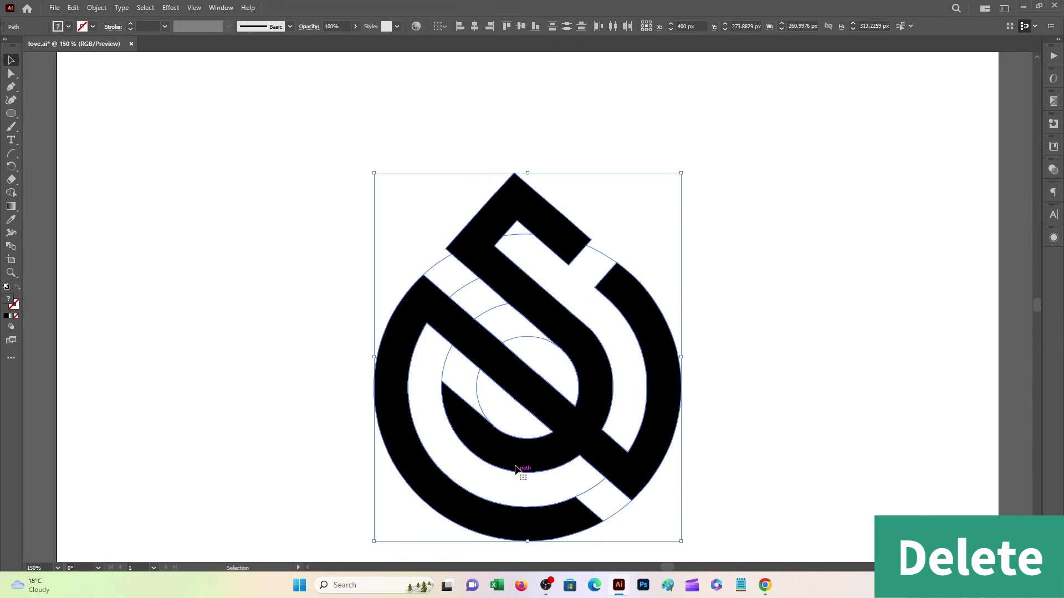
click(328, 262)
click(470, 251)
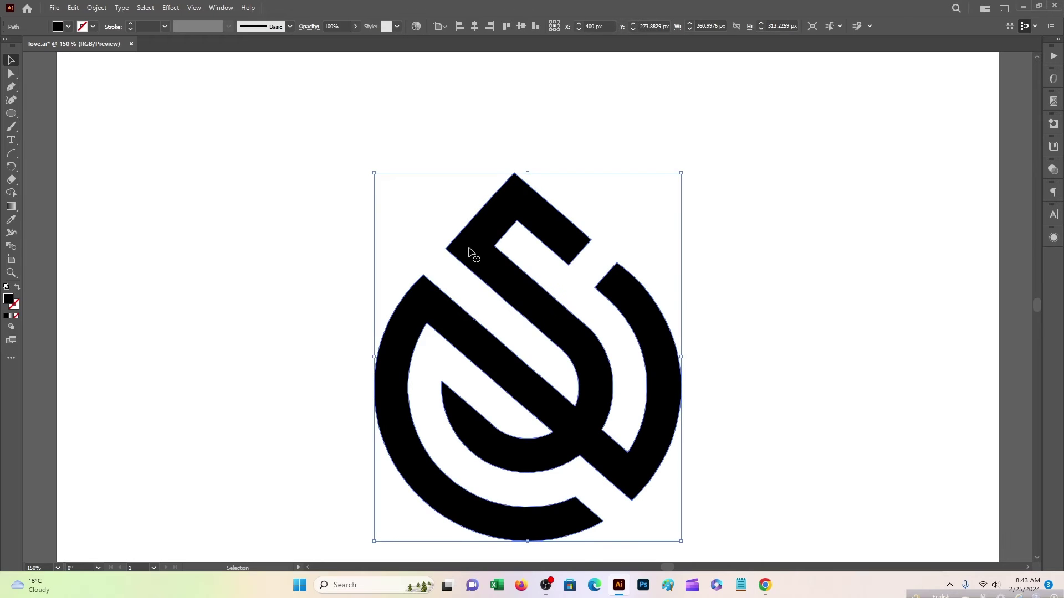
right_click(470, 252)
click(325, 400)
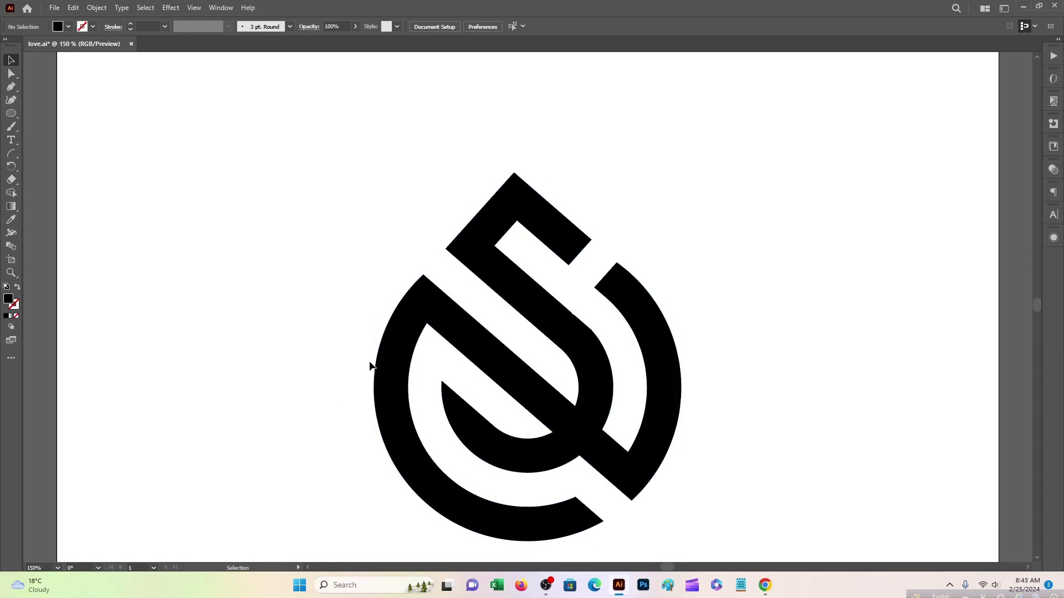
click(443, 304)
drag(440, 304, 82, 249)
drag(480, 219, 745, 496)
key(Delete)
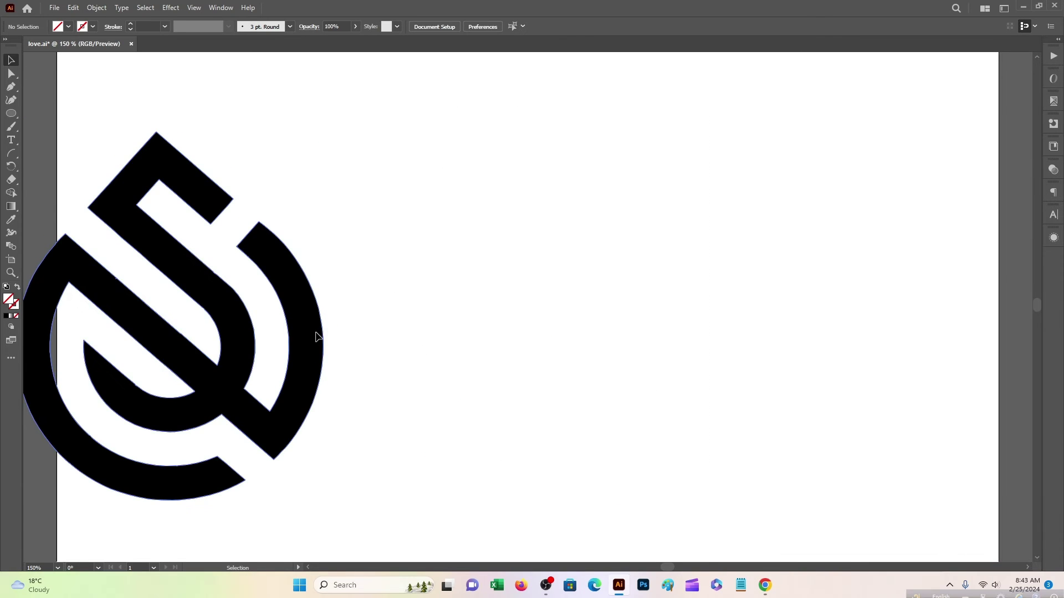
- Clear any remaining invisible paths from the empty area and move the logo back toward the artboard's middle
drag(316, 335, 634, 327)
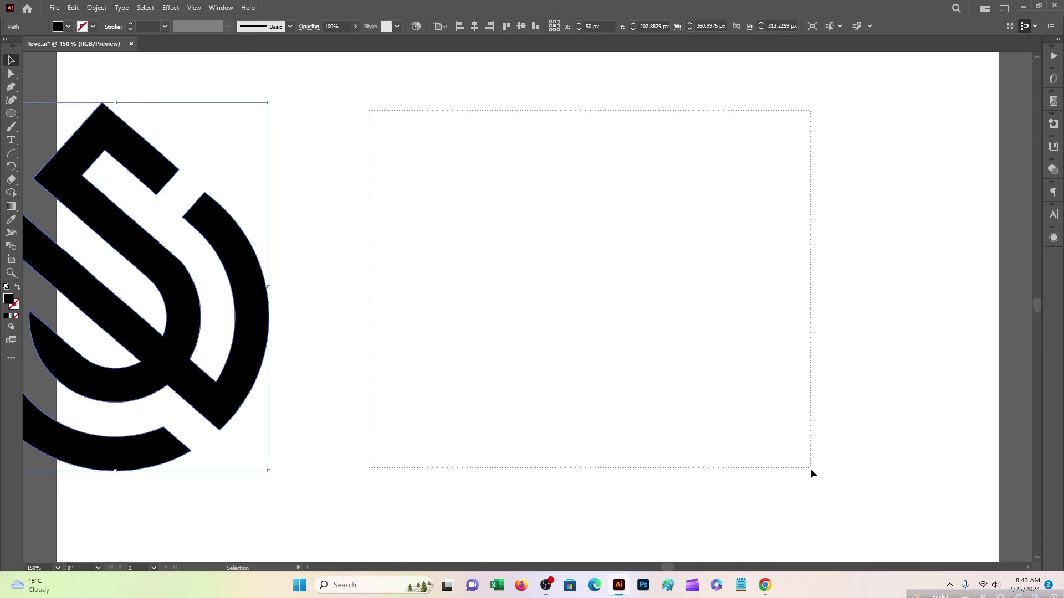
drag(810, 468, 810, 469)
key(Delete)
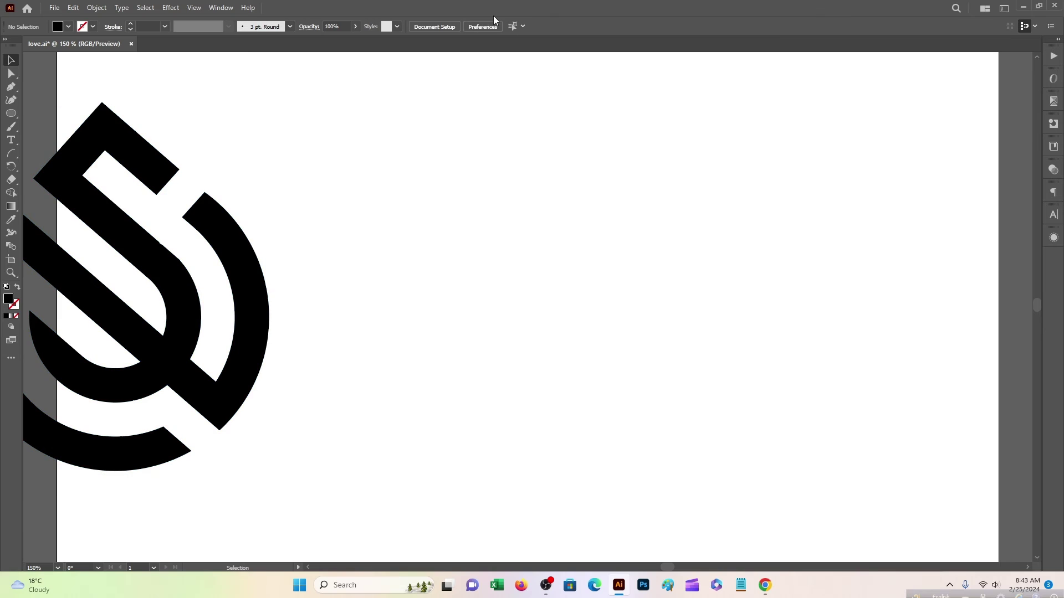
drag(166, 310, 576, 310)
- Draw a closed black patch with the Pen tool over the notch where the inner diagonal bar meets its curve
key(a)
key(v)
scroll(712, 312, up, 4)
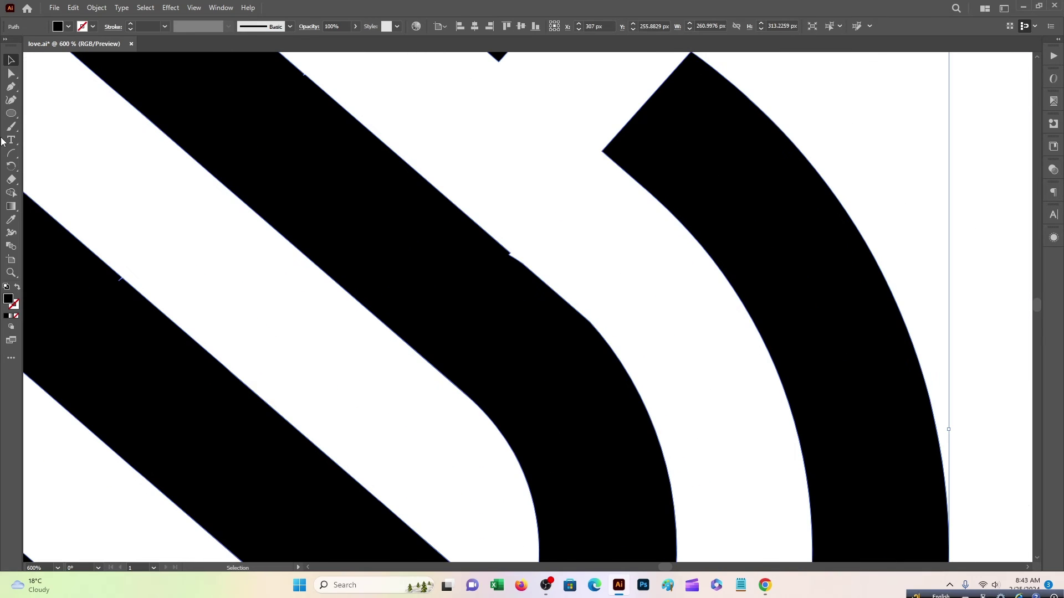
click(447, 204)
click(518, 270)
click(599, 335)
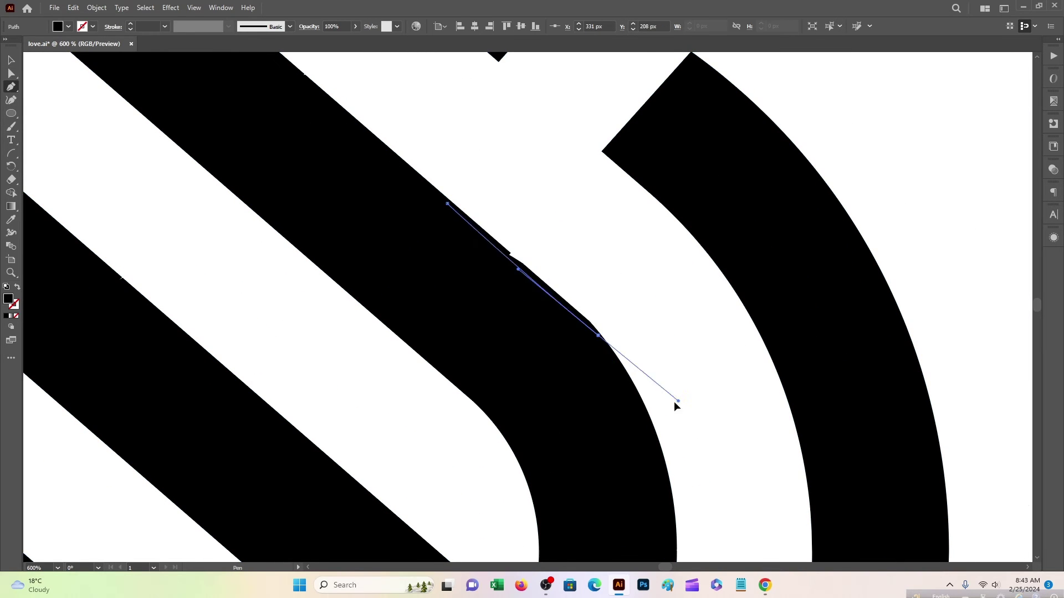
drag(672, 420, 627, 378)
click(560, 359)
click(476, 312)
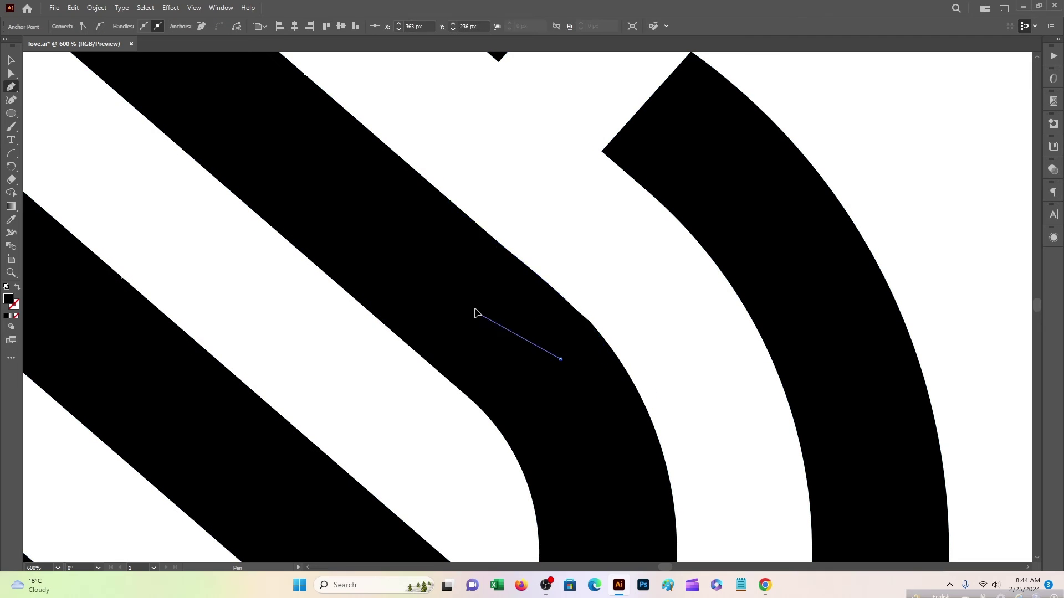
drag(424, 241, 424, 237)
click(447, 203)
- Select all the artwork and merge the patch into the logo with Shape Builder
key(v)
key(shift+m)
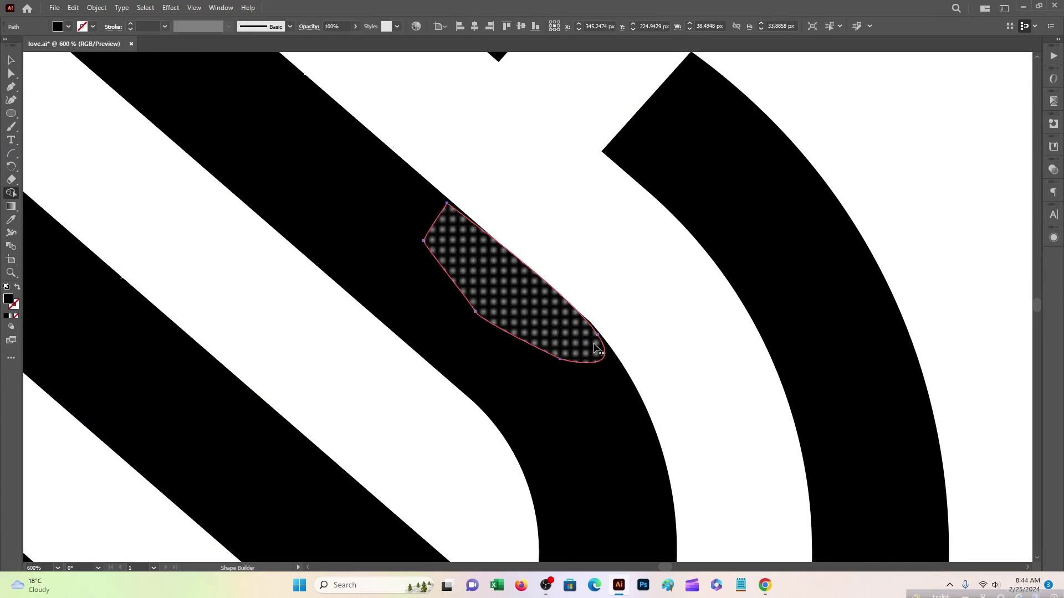
key(ctrl+a)
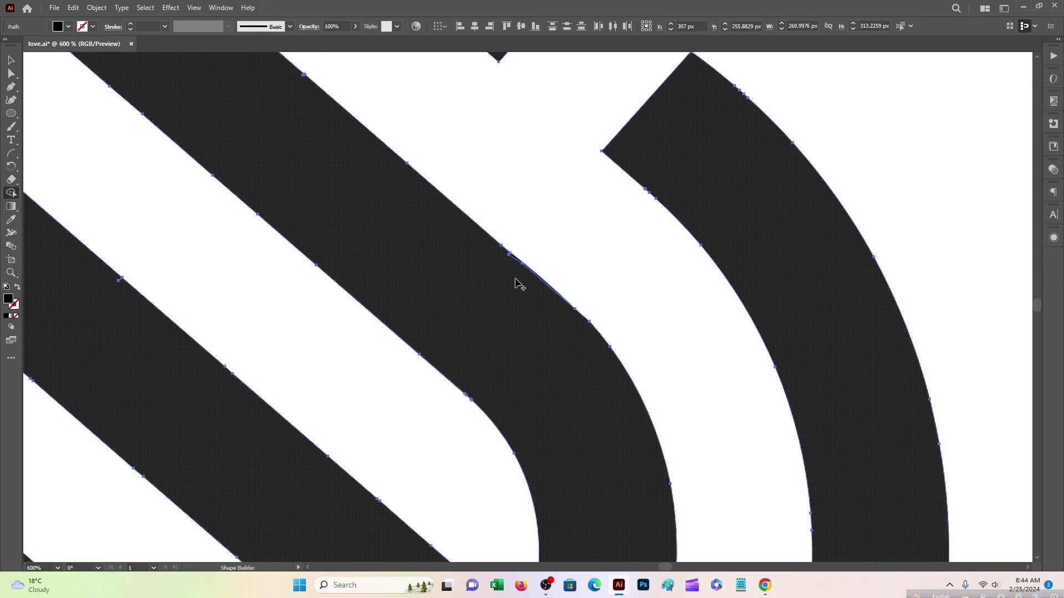
key(ctrl+minus)
key(ctrl+minus)
key(ctrl+minus)
key(ctrl+minus)
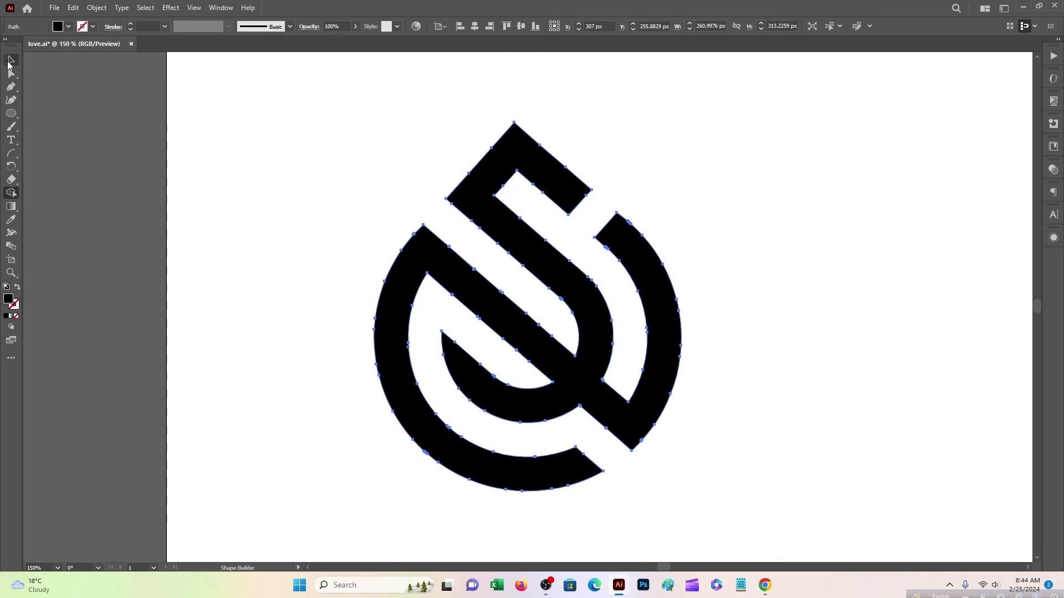
- Center the logo horizontally and vertically on the artboard and deselect it
key(v)
click(474, 26)
click(520, 26)
key(ctrl+0)
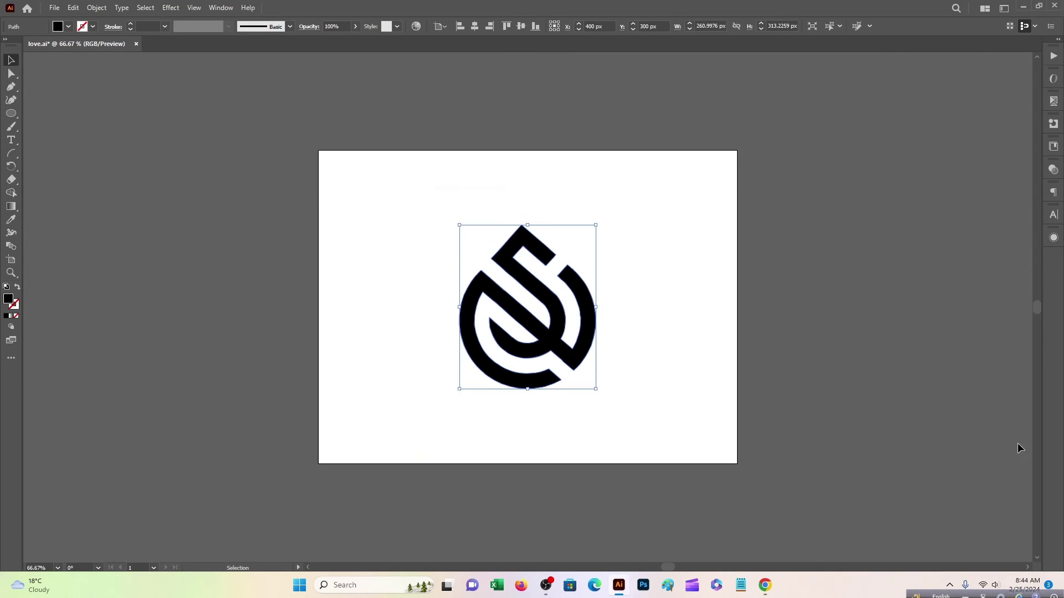
click(596, 370)
key(ctrl+minus)
key(ctrl+1)
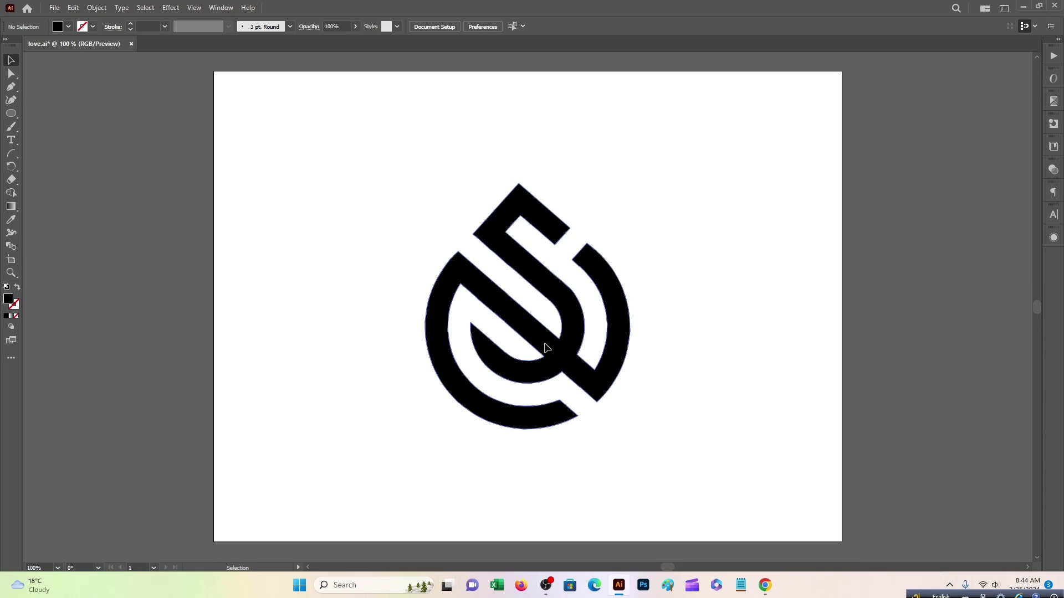
- Duplicate the black logo so two copies sit side by side on the artboard, and fill the right-hand copy with blue
drag(544, 348, 381, 344)
alt+drag(381, 344, 653, 348)
click(56, 28)
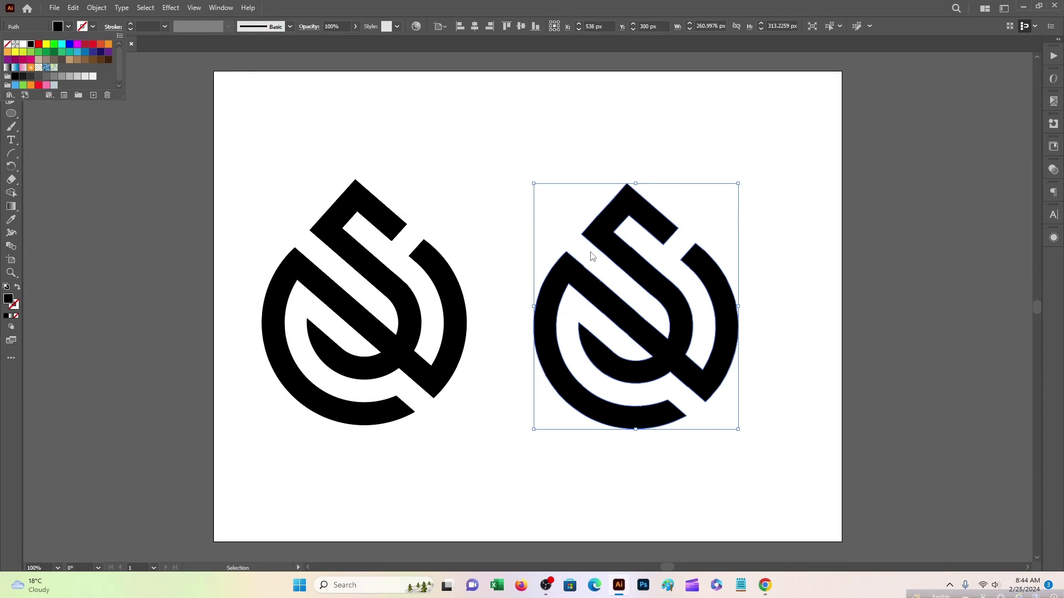
click(604, 232)
click(58, 26)
click(83, 56)
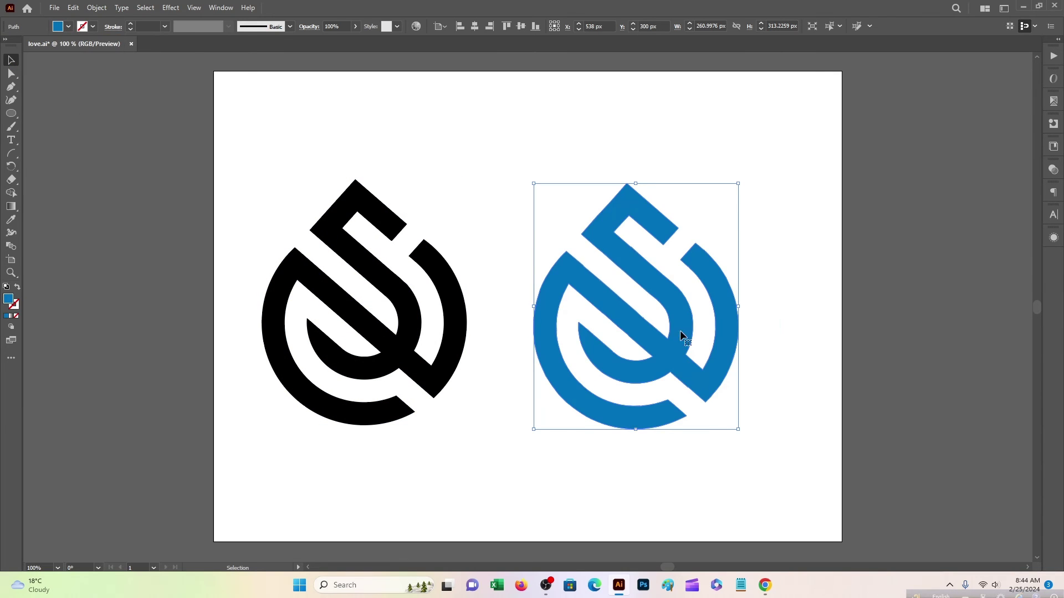
- Reposition the black and blue logos to space them apart across the artboard
drag(684, 332, 726, 332)
drag(451, 321, 484, 321)
drag(585, 312, 585, 307)
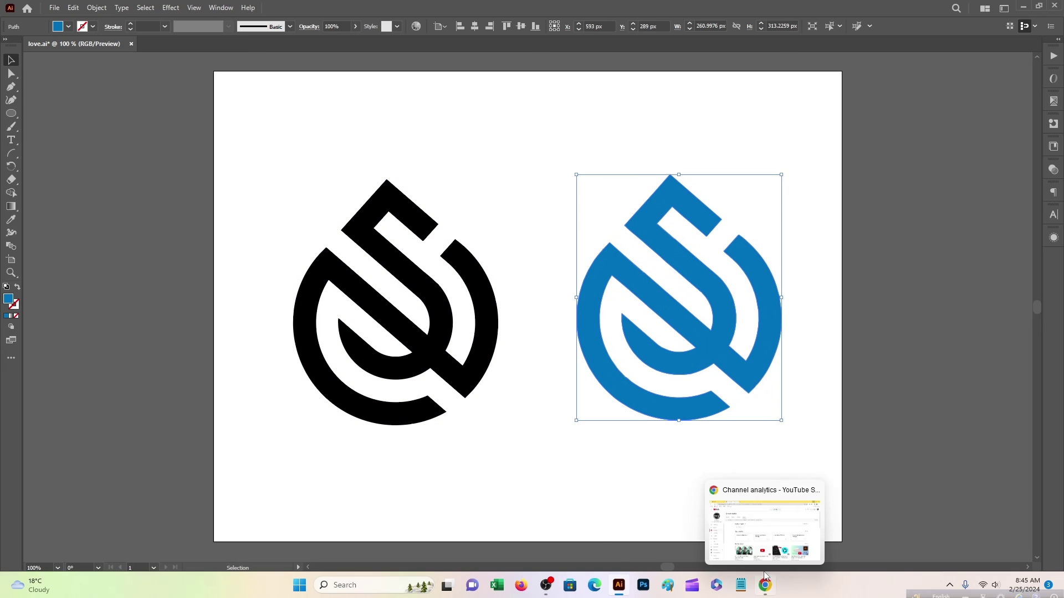
drag(715, 284, 730, 284)
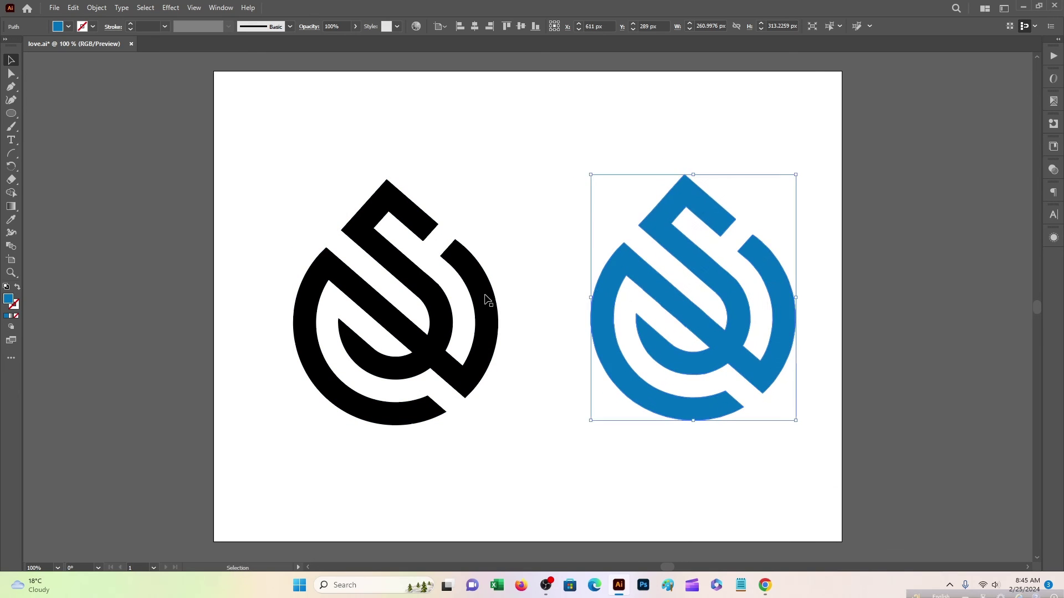
drag(487, 298, 498, 298)
drag(605, 300, 600, 296)
- Copy the black logo and switch to Photoshop, where the mockup's smart object is open
click(489, 288)
click(73, 7)
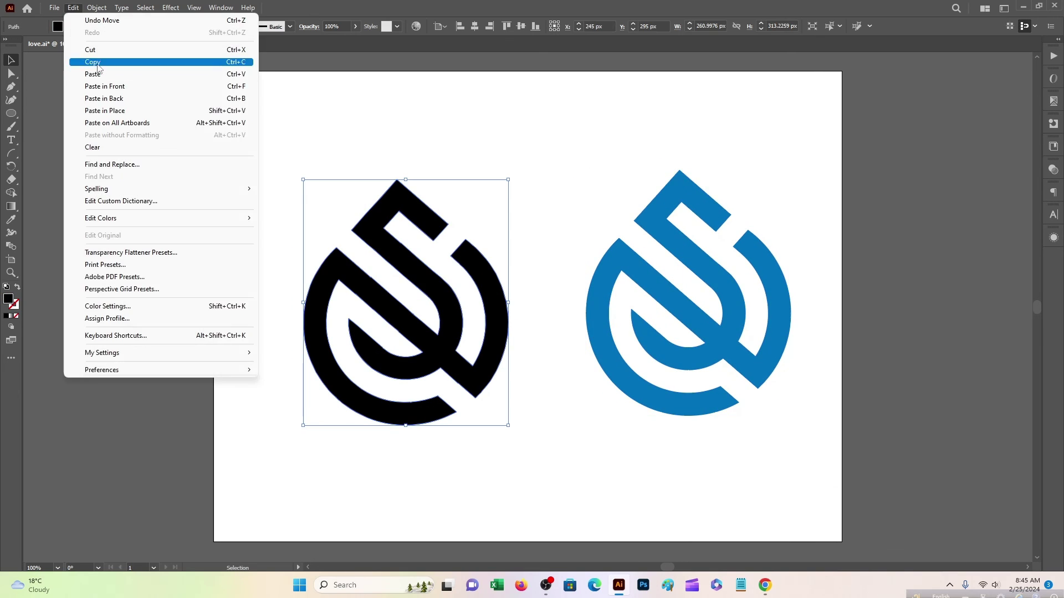
click(105, 62)
click(643, 586)
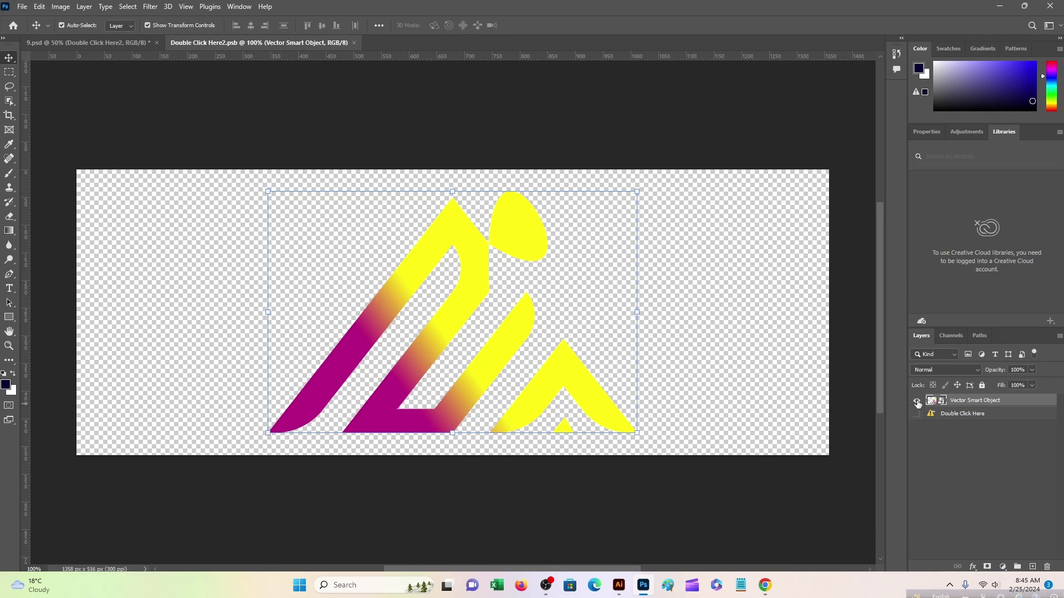
- Hide the yellow-and-purple logo layer, paste the black logo in its place on a new layer, and save the smart object
click(39, 6)
click(50, 106)
click(575, 155)
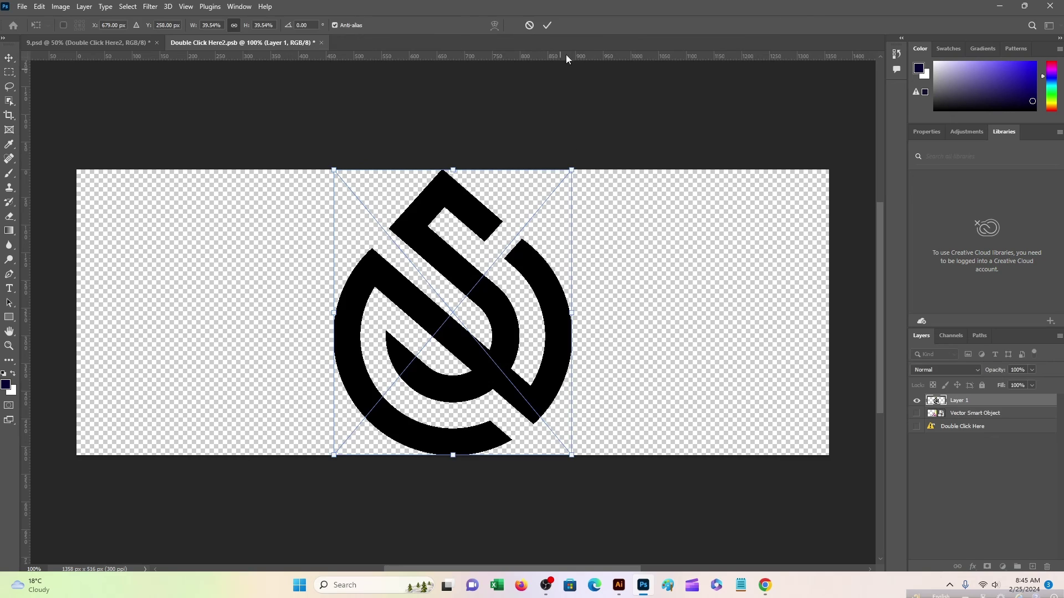
key(Return)
key(ctrl+s)
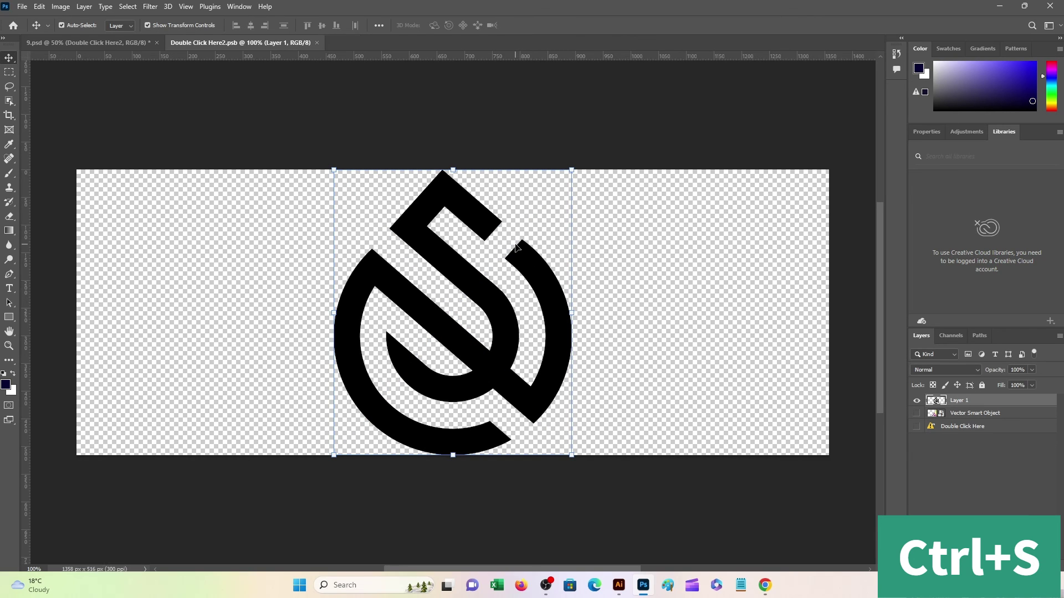